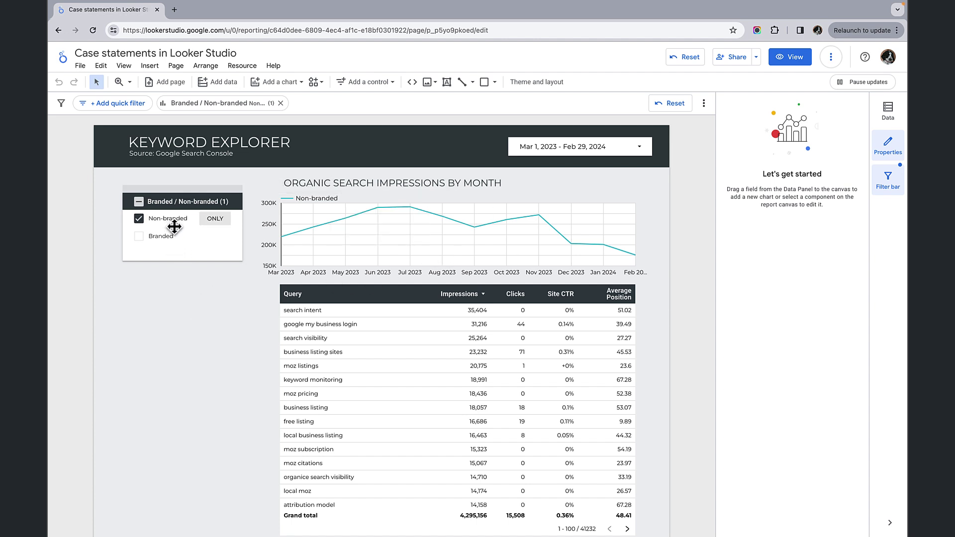
- Open the formula of the Branded / Non-branded calculated field in the report's Search Console data source
{"action": "left_click", "coordinate": [216, 219]}
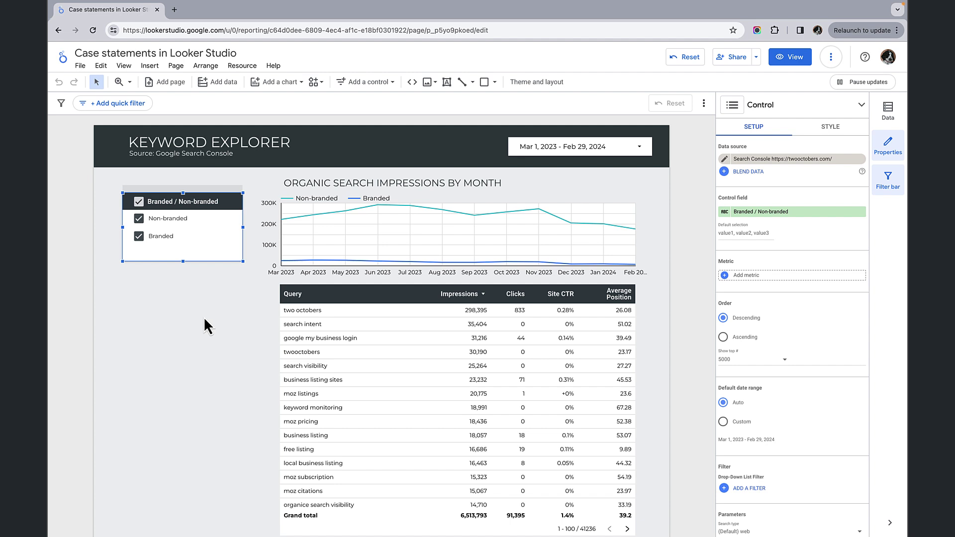
{"action": "left_click", "coordinate": [243, 67]}
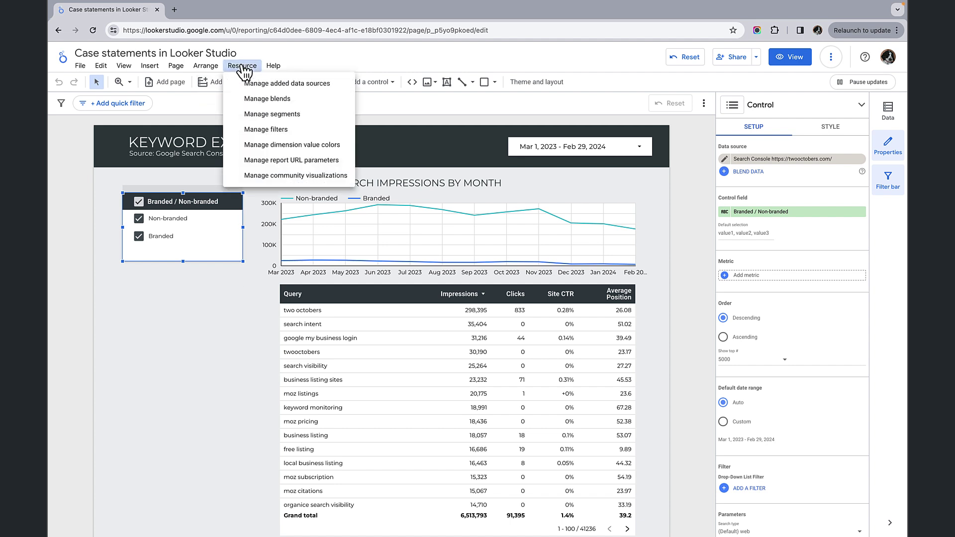
{"action": "left_click", "coordinate": [314, 84]}
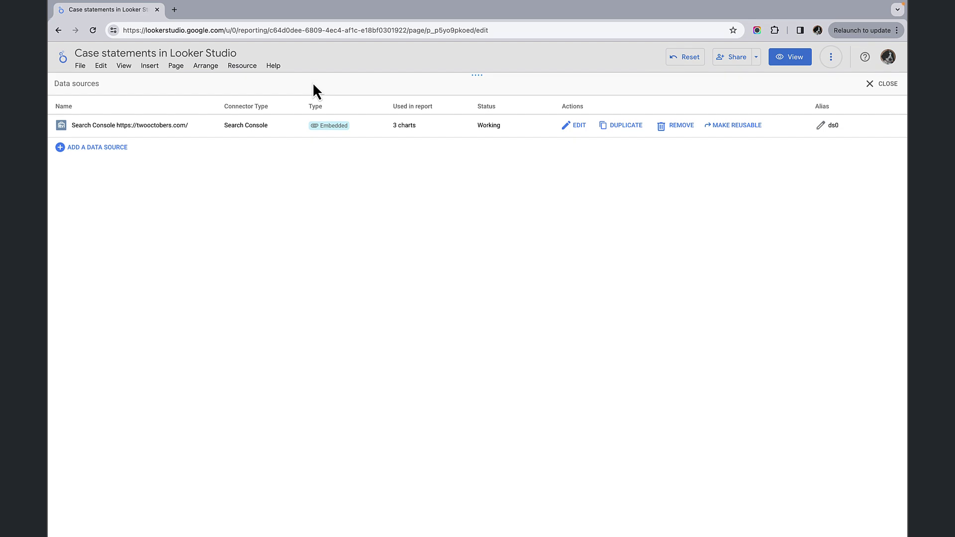
{"action": "left_click", "coordinate": [579, 128]}
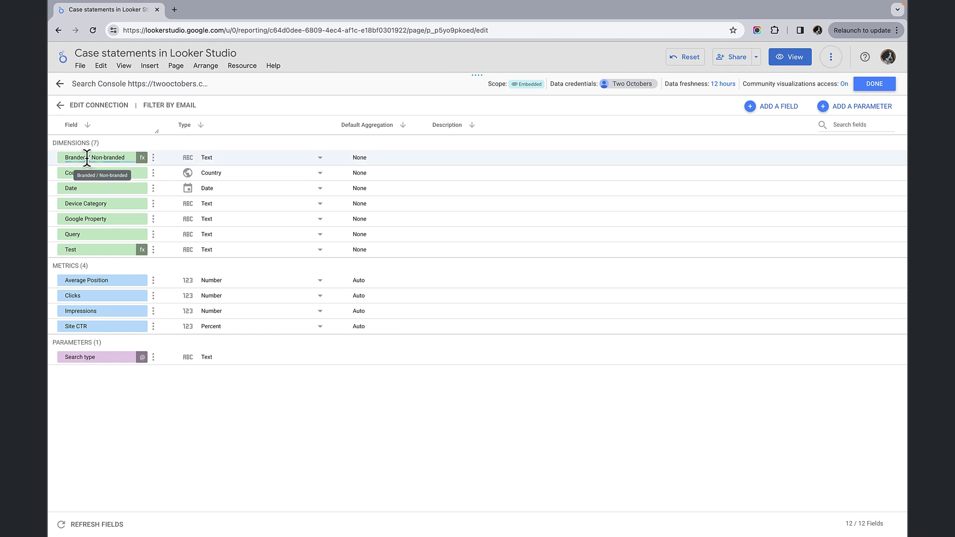
{"action": "left_click", "coordinate": [142, 157]}
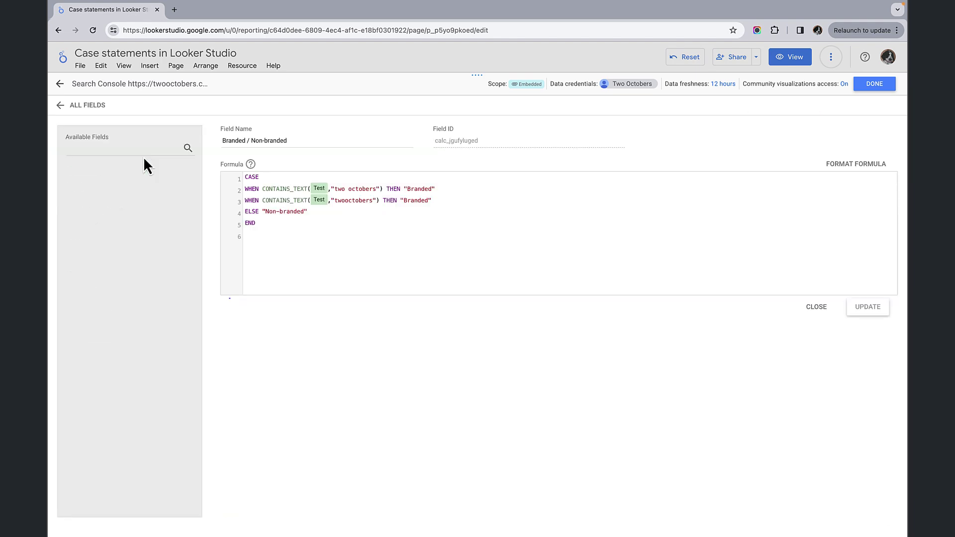
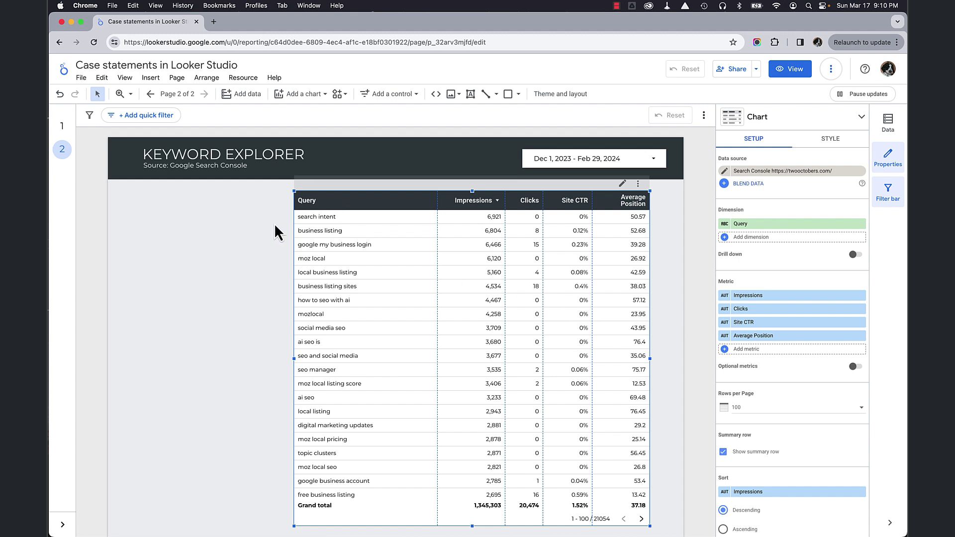
- Copy the report page's URL and load it in a new browser tab
{"action": "left_click", "coordinate": [201, 39]}
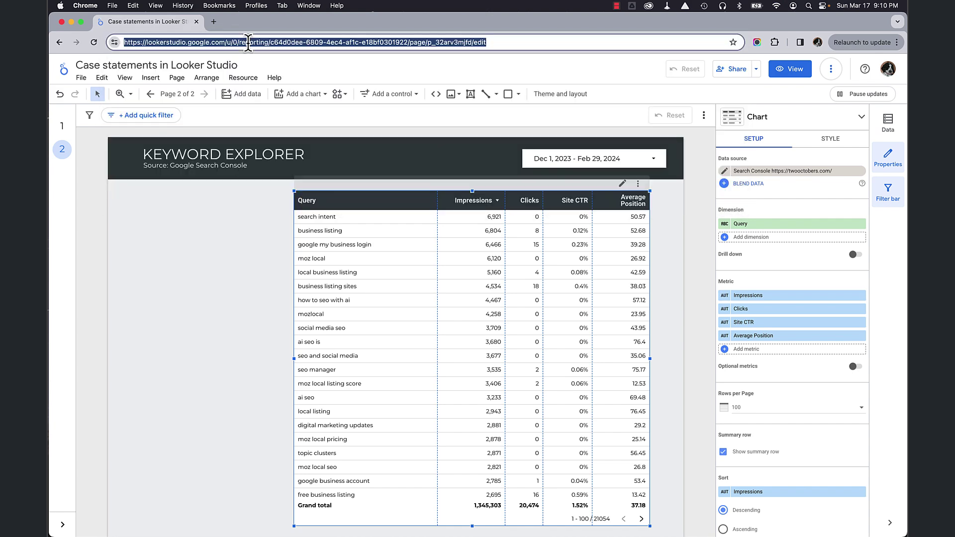
{"action": "key", "text": "super+c"}
{"action": "key", "text": "super+t"}
{"action": "key", "text": "super+v"}
{"action": "key", "text": "Return"}
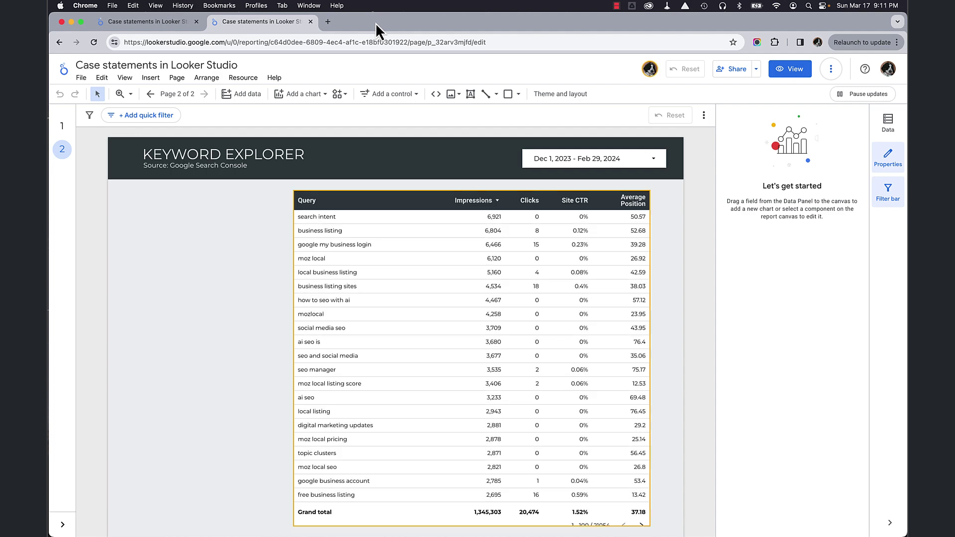
- Narrow the browser window, then detach the duplicate report tab into its own window in view mode
{"action": "left_click_drag", "start_coordinate": [443, 22], "coordinate": [401, 19]}
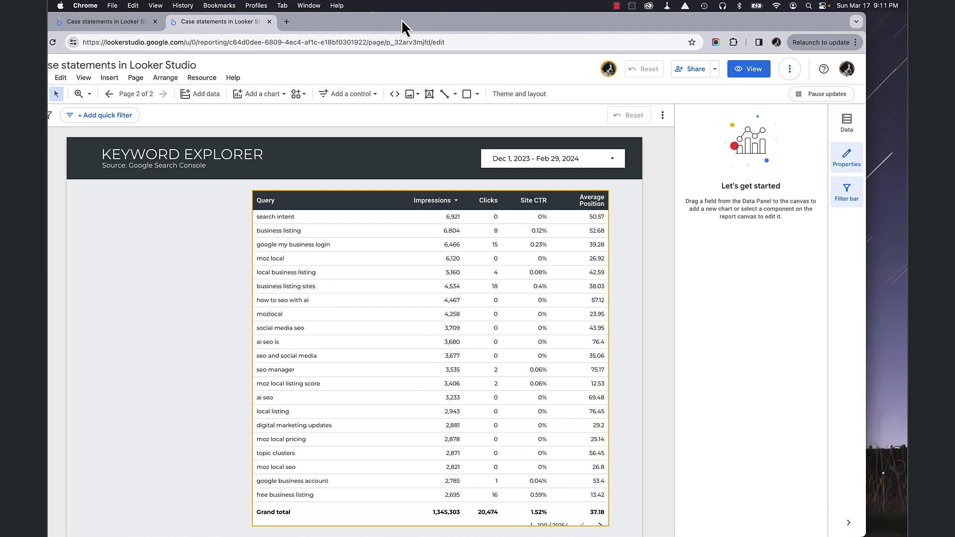
{"action": "left_click_drag", "start_coordinate": [866, 223], "coordinate": [661, 221]}
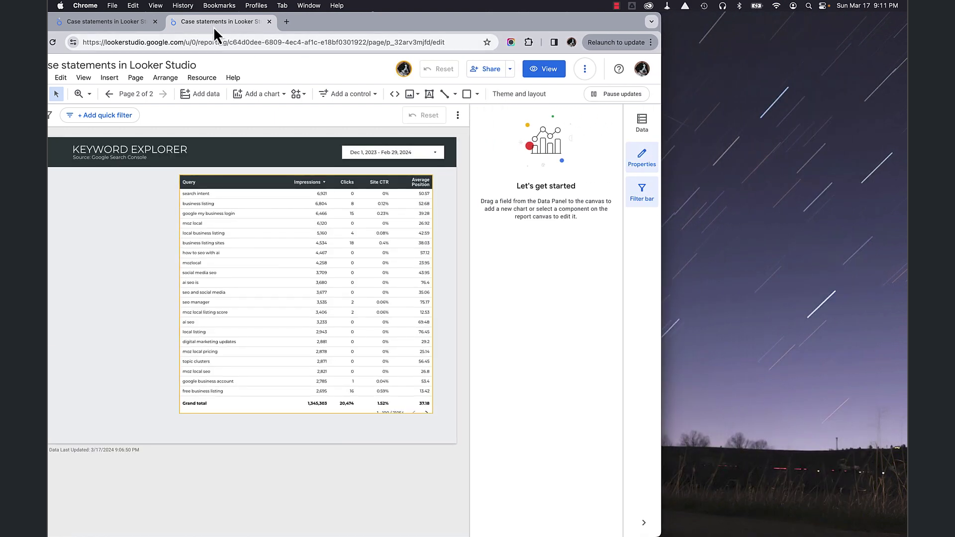
{"action": "left_click_drag", "start_coordinate": [213, 26], "coordinate": [731, 22]}
{"action": "left_click", "coordinate": [790, 72]}
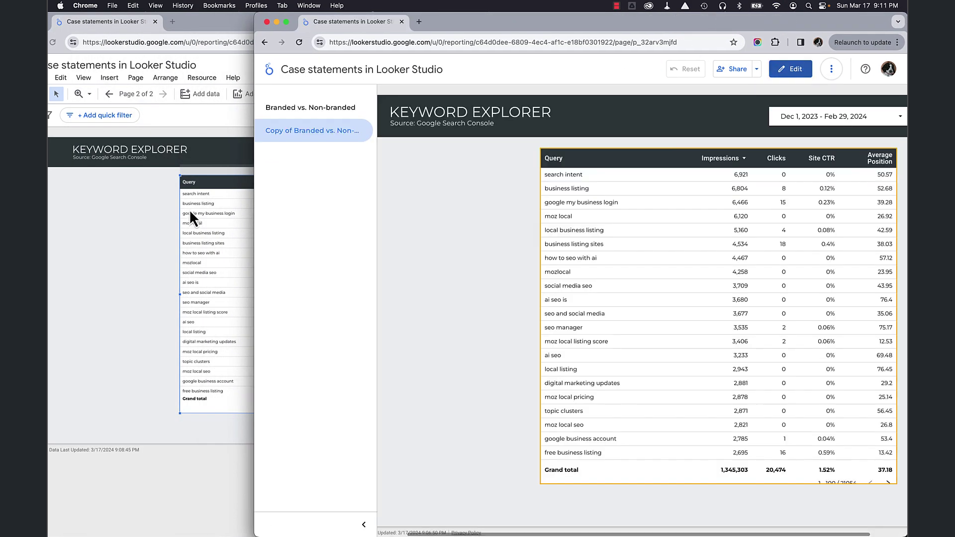
- Collapse the page navigation in the view-mode window and narrow it to sit beside the editing window
{"action": "left_click_drag", "start_coordinate": [253, 211], "coordinate": [490, 211]}
{"action": "left_click", "coordinate": [599, 524]}
{"action": "left_click_drag", "start_coordinate": [490, 345], "coordinate": [661, 346]}
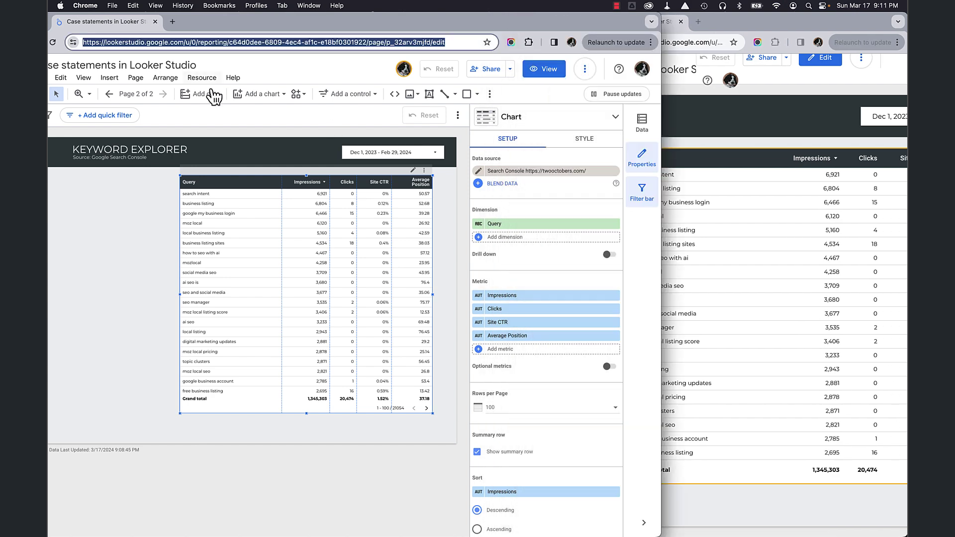
- Create a calculated field named Topic in the Search Console data source of the editable report
{"action": "left_click", "coordinate": [202, 78]}
{"action": "left_click", "coordinate": [232, 96]}
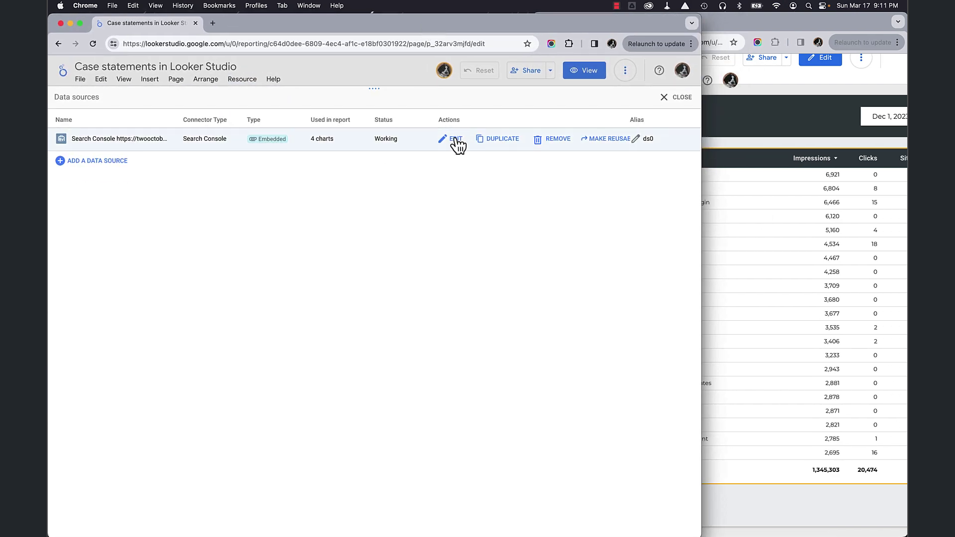
{"action": "left_click", "coordinate": [455, 141]}
{"action": "left_click", "coordinate": [564, 127]}
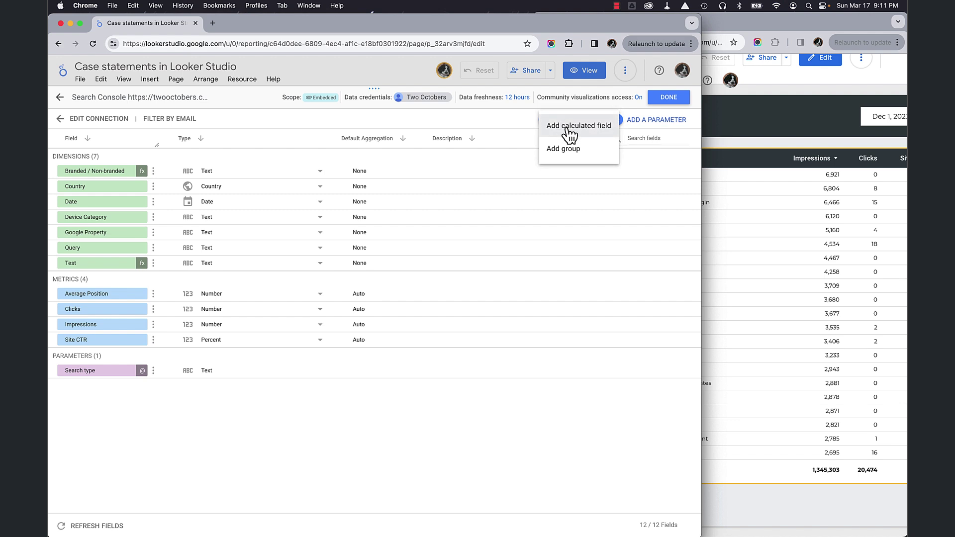
{"action": "left_click", "coordinate": [570, 132]}
{"action": "left_click", "coordinate": [295, 153]}
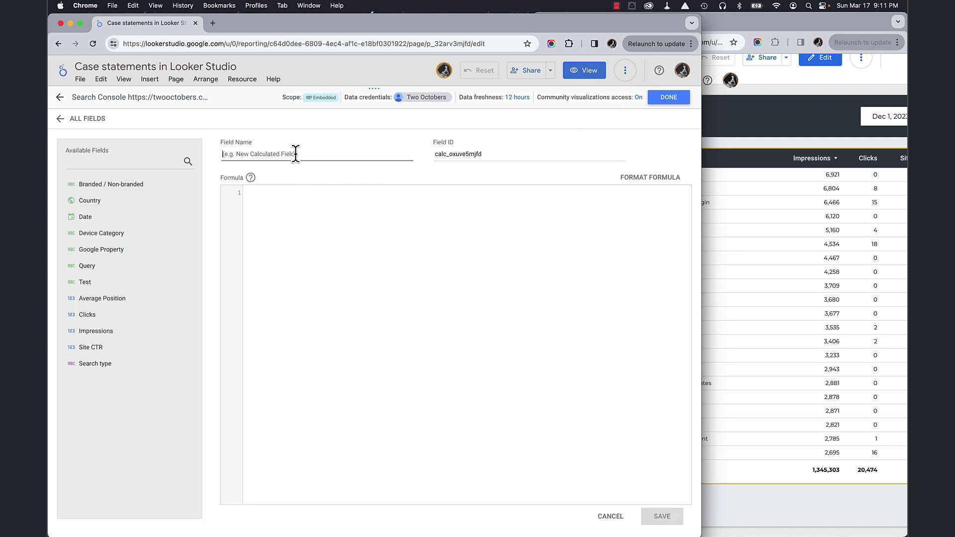
{"action": "type", "text": "Topic"}
- Start the Topic formula with CASE and narrow the editing window so the query list shows beside it
{"action": "left_click", "coordinate": [315, 232]}
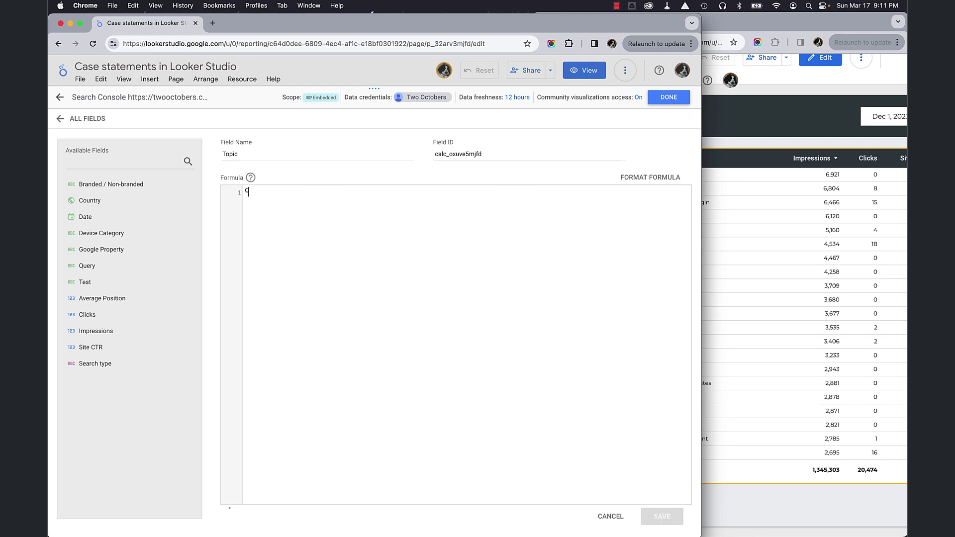
{"action": "type", "text": "CASE"}
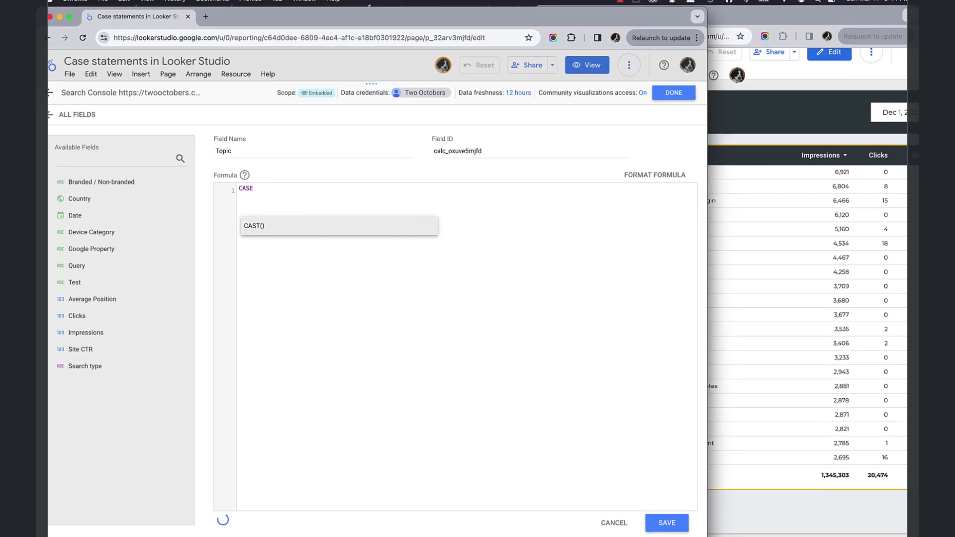
{"action": "key", "text": "BackSpace"}
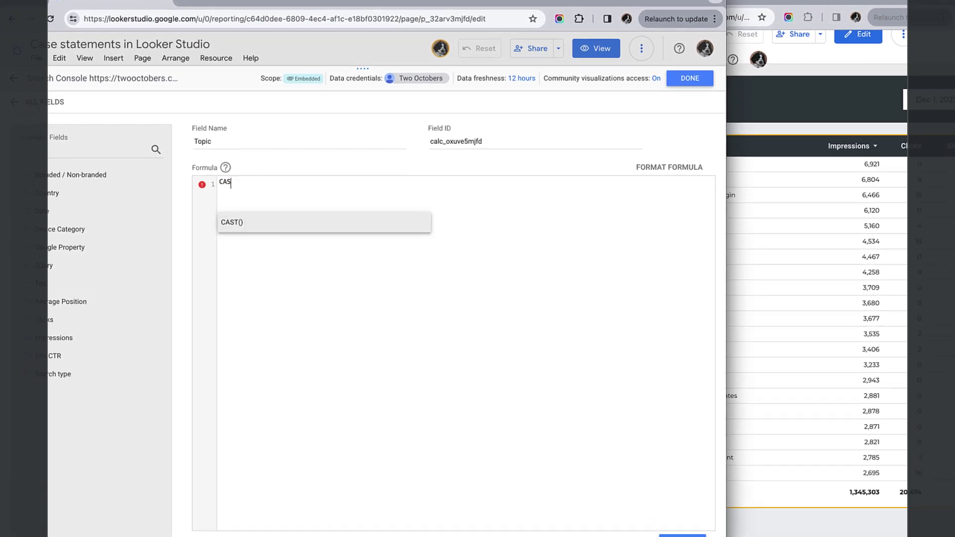
{"action": "type", "text": "E"}
{"action": "key", "text": "Return"}
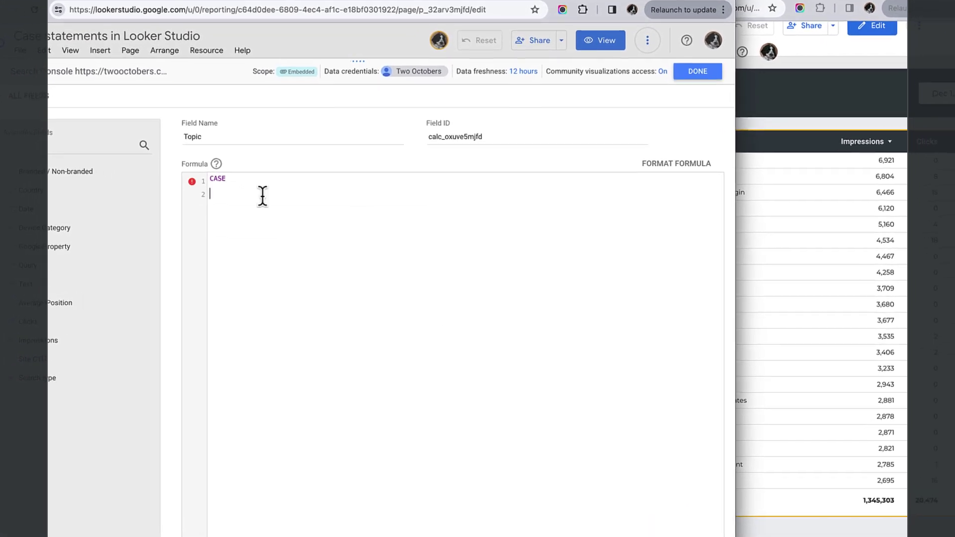
{"action": "left_click_drag", "start_coordinate": [726, 231], "coordinate": [544, 233]}
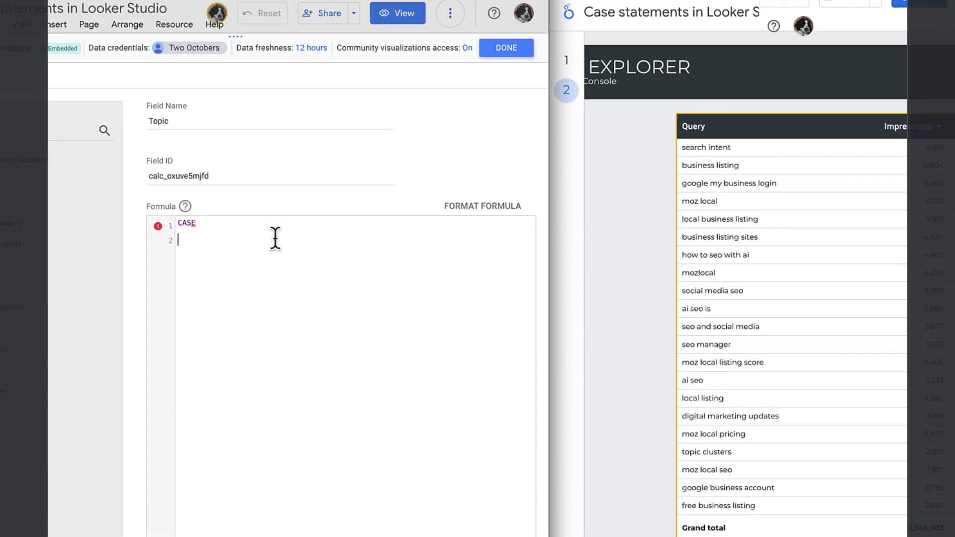
- Add the line WHEN REGEXP_CONTAINS(Query,"") THEN "" with empty quotes as a template below CASE
{"action": "type", "text": "WHEN"}
{"action": "type", "text": "REGEX"}
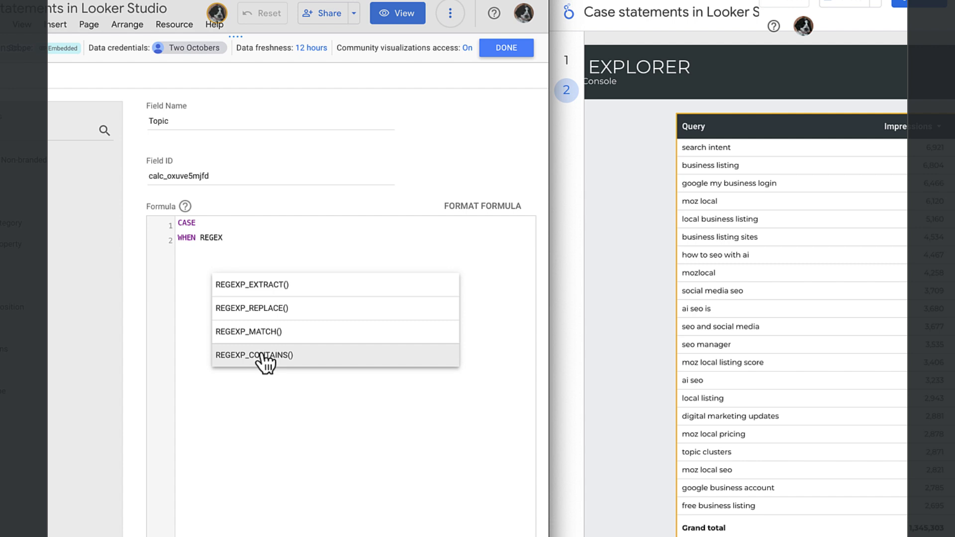
{"action": "left_click", "coordinate": [261, 354]}
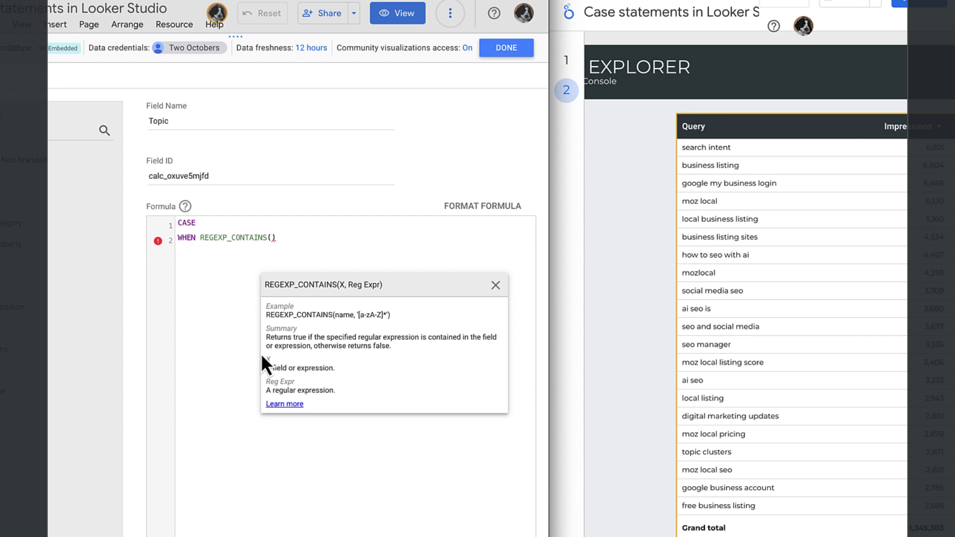
{"action": "type", "text": "Query"}
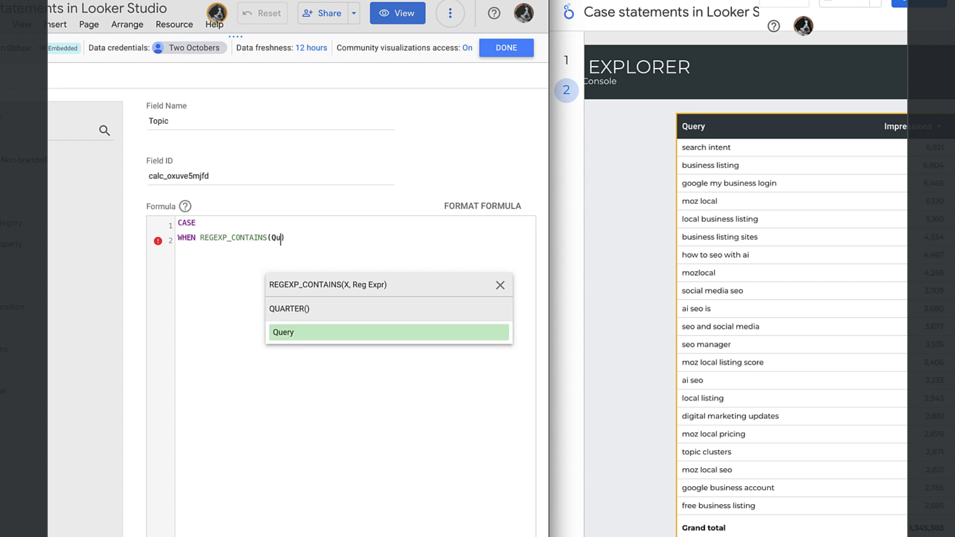
{"action": "key", "text": "Return"}
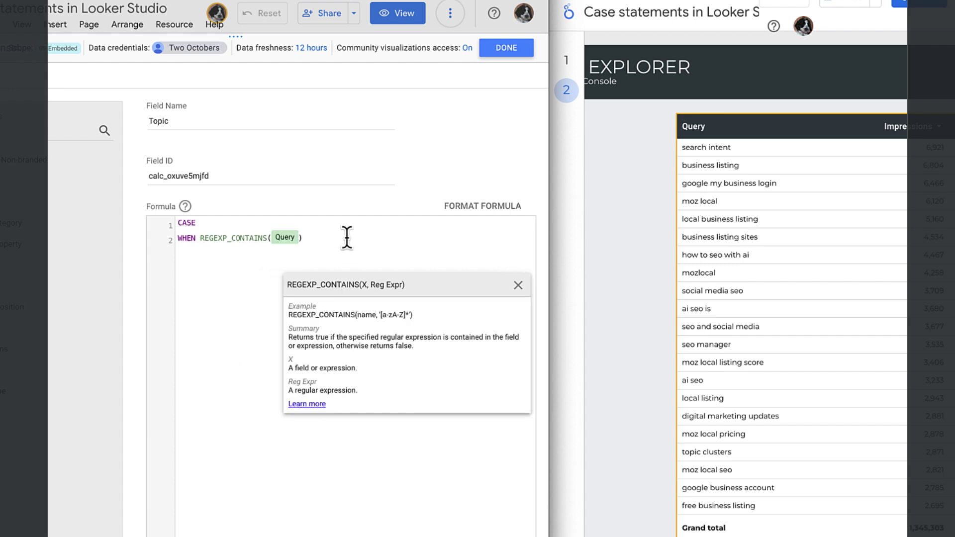
{"action": "type", "text": ",J"}
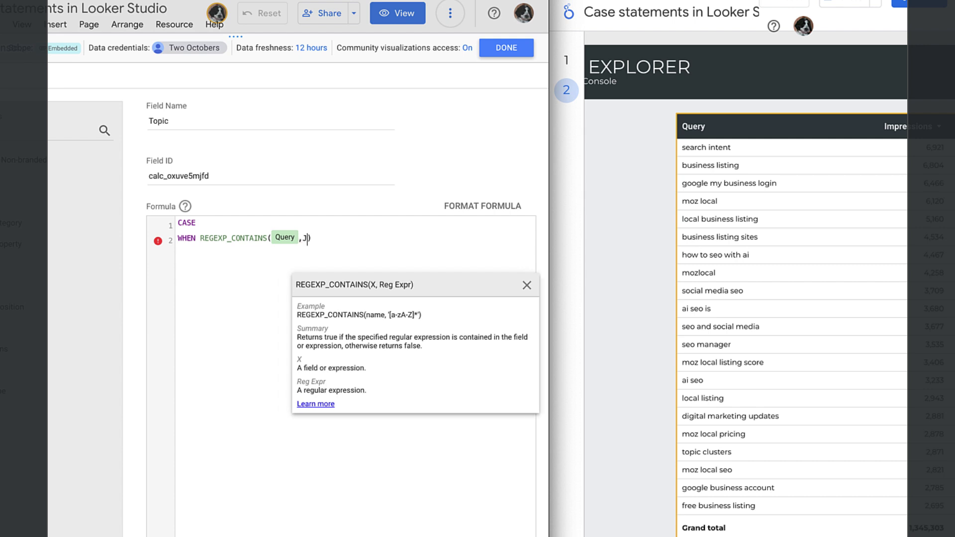
{"action": "key", "text": "BackSpace"}
{"action": "type", "text": "\"\""}
{"action": "left_click", "coordinate": [356, 240]}
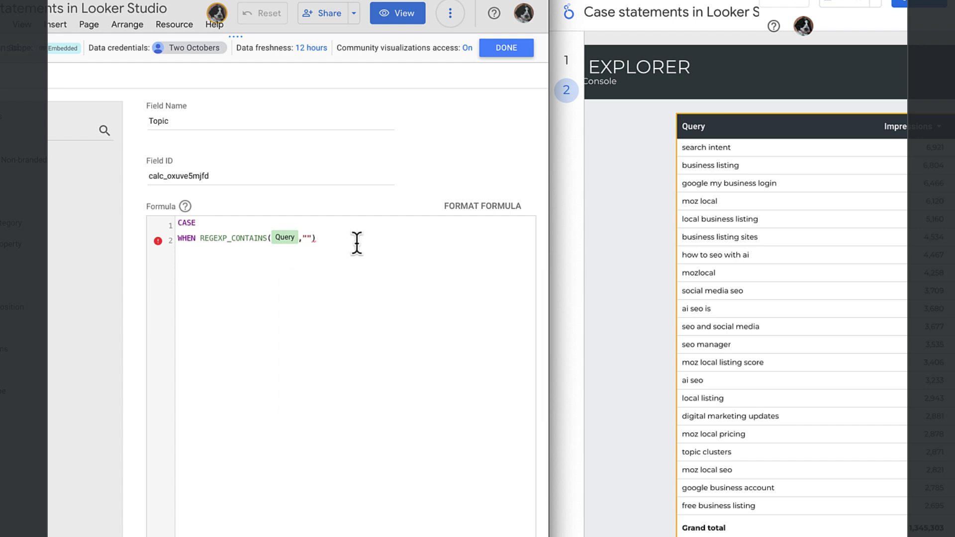
{"action": "type", "text": "THEN \"\""}
- Duplicate the WHEN REGEXP_CONTAINS line three times to make four conditions on lines 2 to 5
{"action": "left_click_drag", "start_coordinate": [352, 241], "coordinate": [165, 244]}
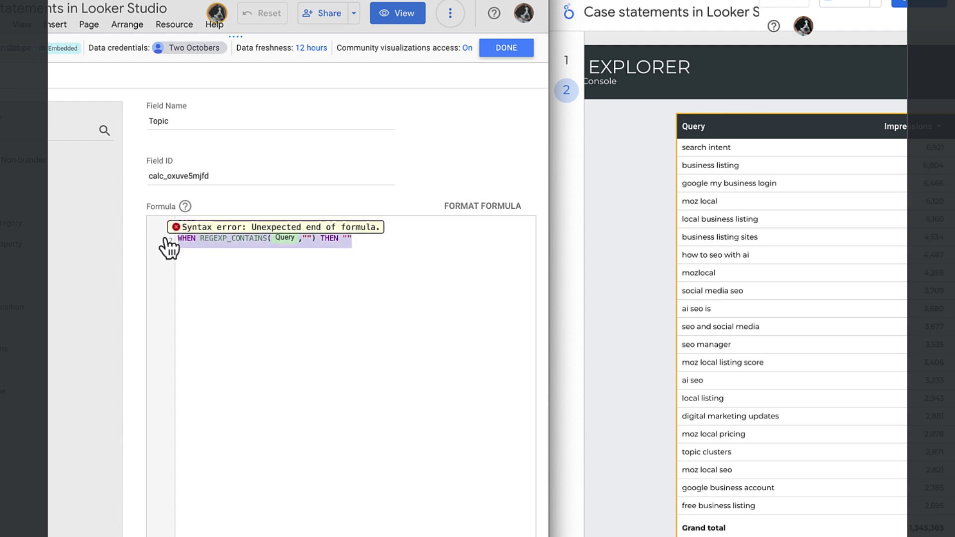
{"action": "left_click", "coordinate": [399, 246]}
{"action": "key", "text": "Return"}
{"action": "key", "text": "ctrl+v"}
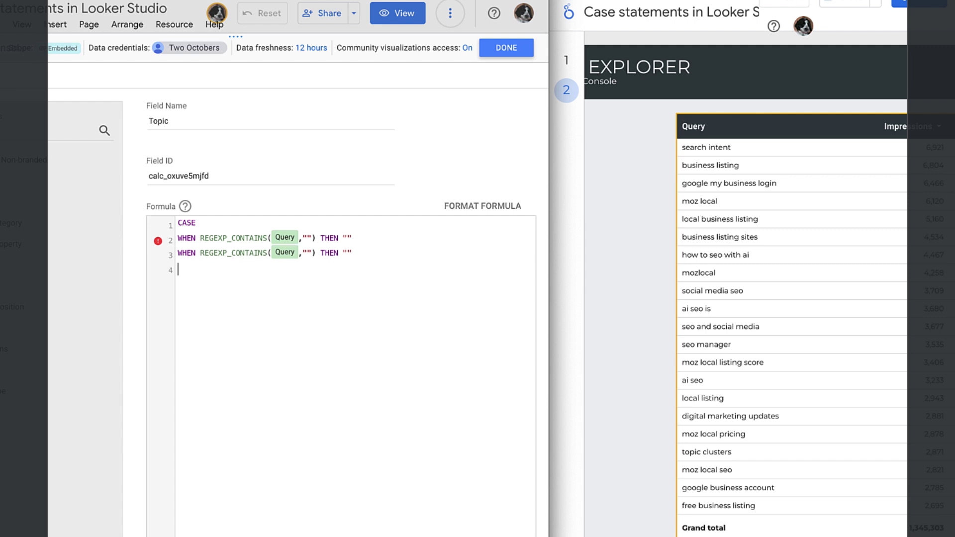
{"action": "key", "text": "Return"}
{"action": "key", "text": "ctrl+v"}
{"action": "key", "text": "Return"}
{"action": "key", "text": "ctrl+v"}
- Close the formula with ELSE "Unclassified" followed by END on its own line
{"action": "type", "text": "ELSE \""}
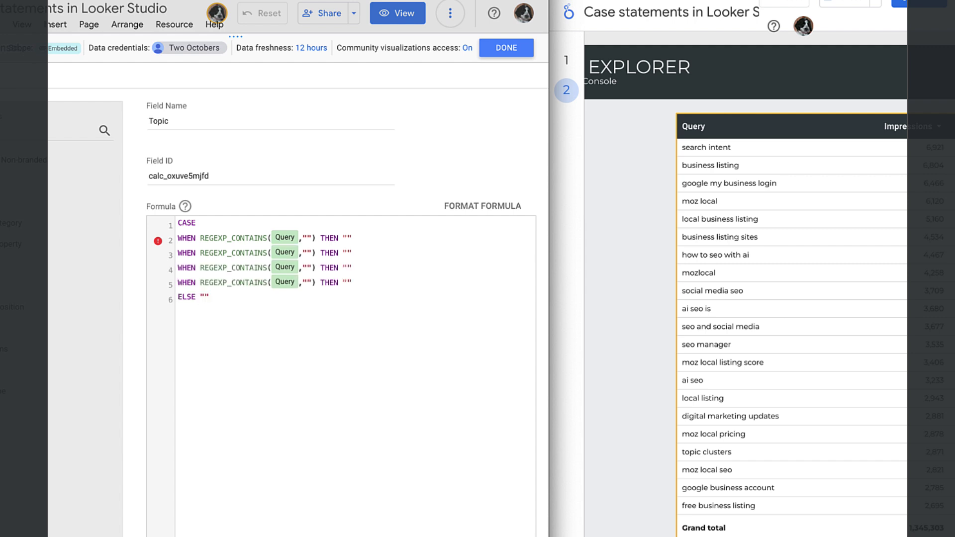
{"action": "type", "text": "Unclassified\" "}
{"action": "type", "text": "END"}
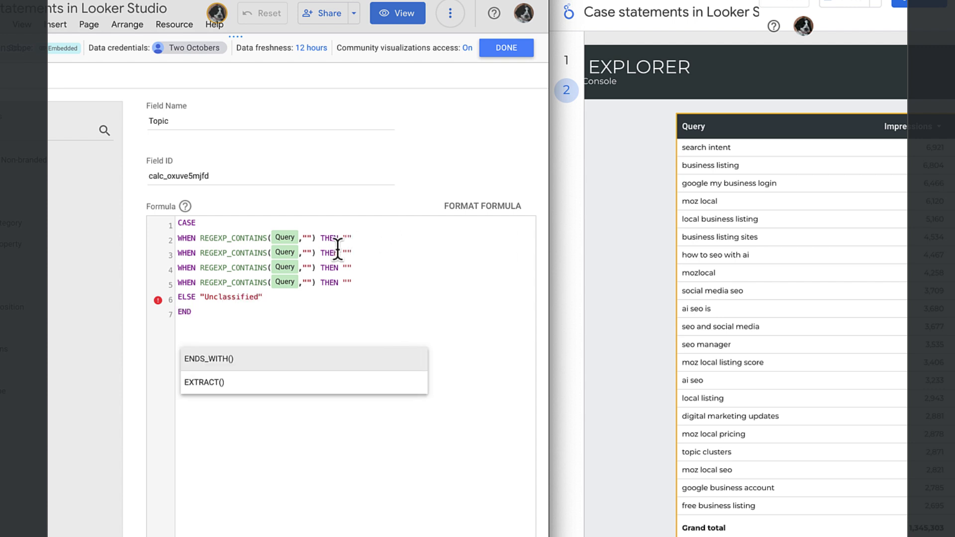
- Fill the first condition's regular expression with "two *octobers" to cover spellings with and without the space
{"action": "left_click", "coordinate": [305, 237]}
{"action": "type", "text": "two"}
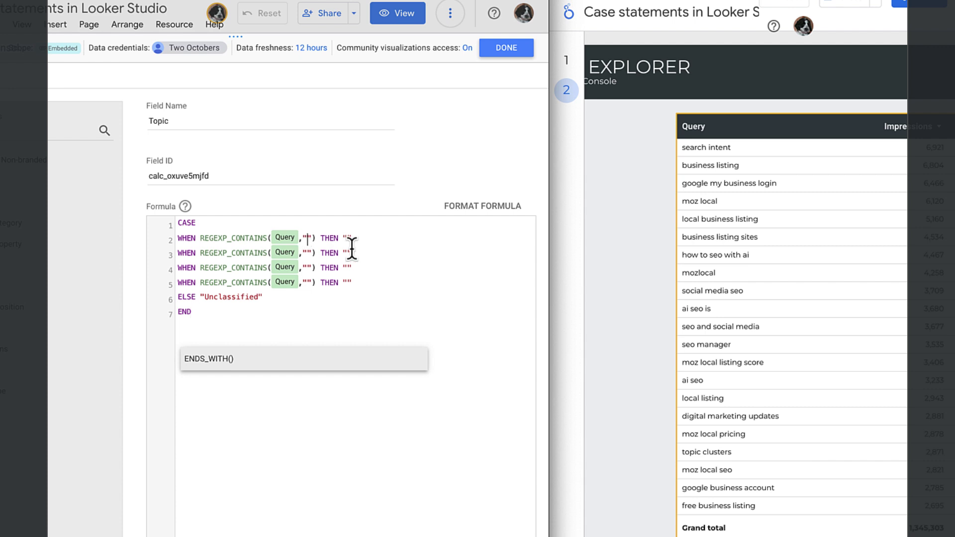
{"action": "type", "text": " octobers"}
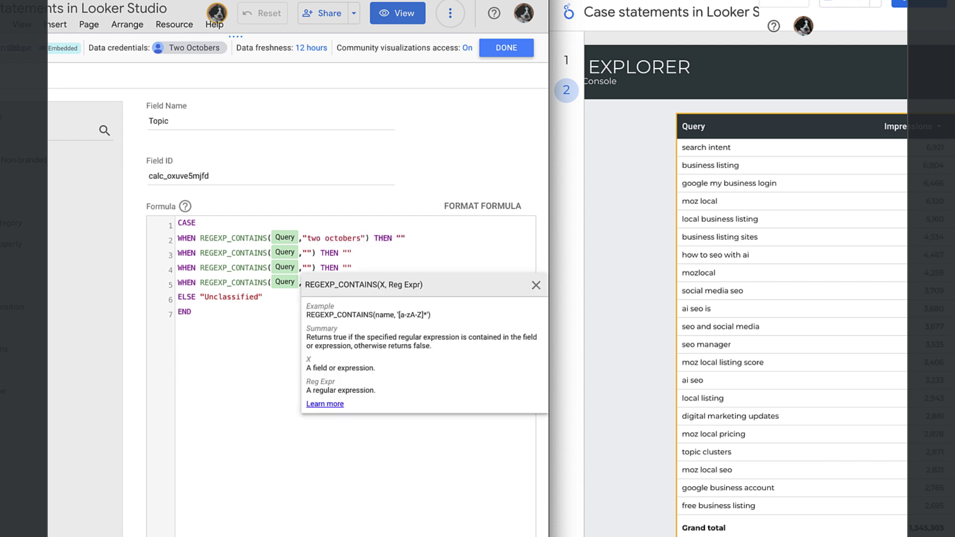
{"action": "type", "text": "|"}
{"action": "type", "text": "to"}
{"action": "key", "text": "BackSpace"}
{"action": "key", "text": "BackSpace"}
{"action": "key", "text": "BackSpace"}
{"action": "left_click", "coordinate": [325, 239]}
{"action": "type", "text": "*"}
- Set the THEN result of the first condition to "Branded"
{"action": "left_click", "coordinate": [405, 238]}
{"action": "type", "text": "B"}
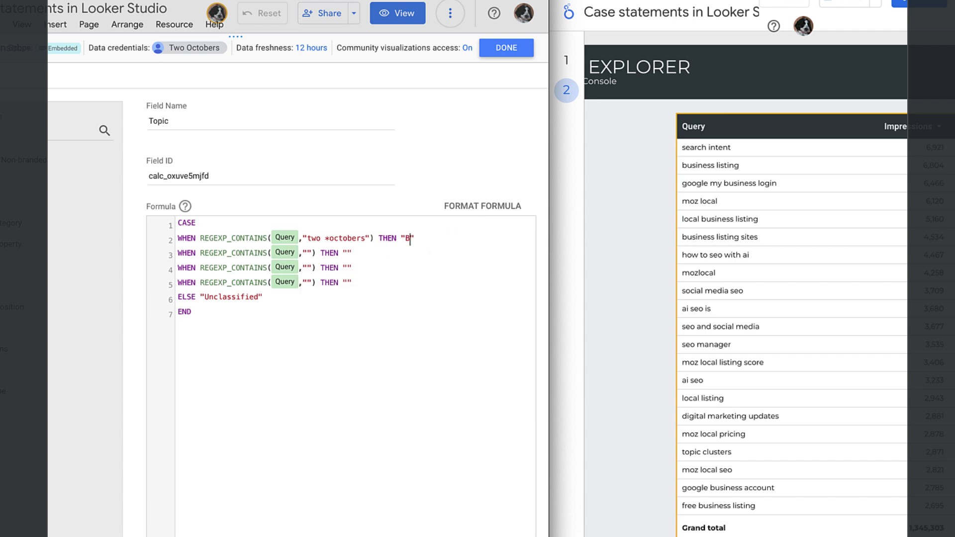
{"action": "type", "text": "randed"}
- Make the second condition match "search intent" and return "Keyword Research"
{"action": "left_click", "coordinate": [306, 252]}
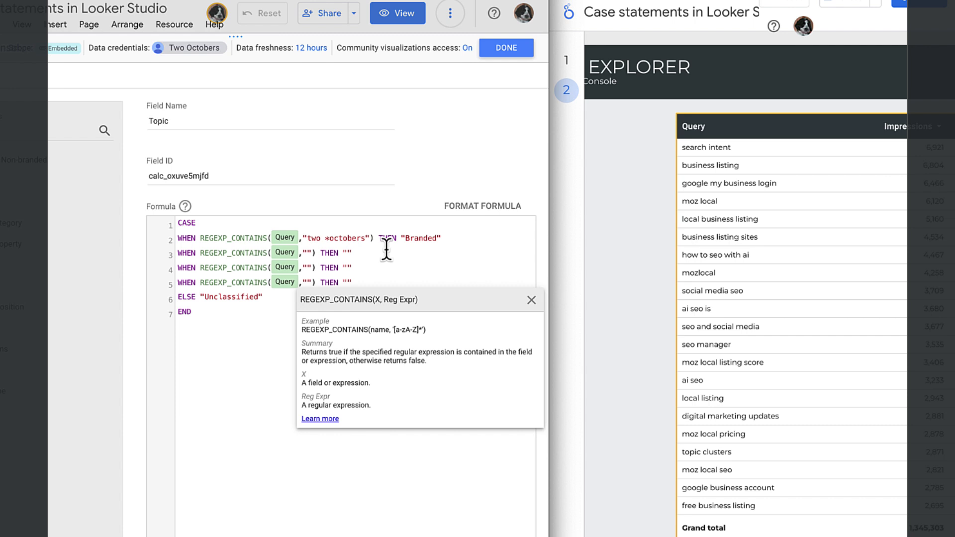
{"action": "type", "text": "search in"}
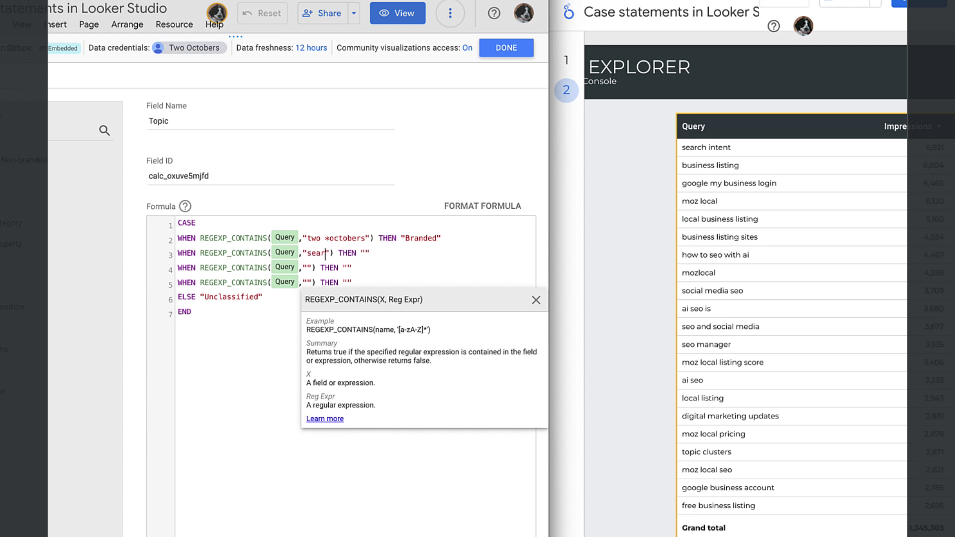
{"action": "type", "text": "tent"}
{"action": "left_click", "coordinate": [406, 253]}
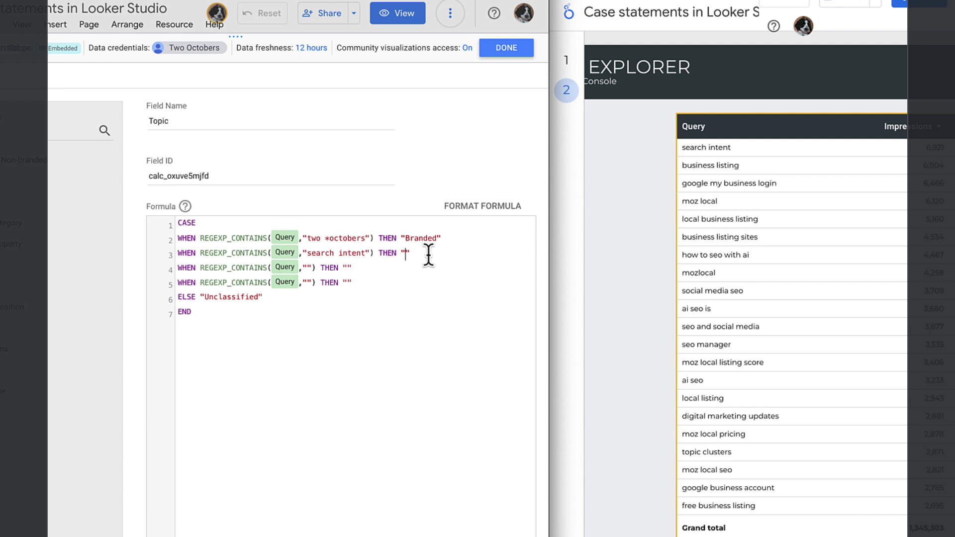
{"action": "type", "text": "Keyword Research"}
- Fill the third condition's regular expression with "google my business|gmb|google business profiles|gbp"
{"action": "left_click", "coordinate": [307, 268]}
{"action": "type", "text": "g"}
{"action": "type", "text": "oogle my business"}
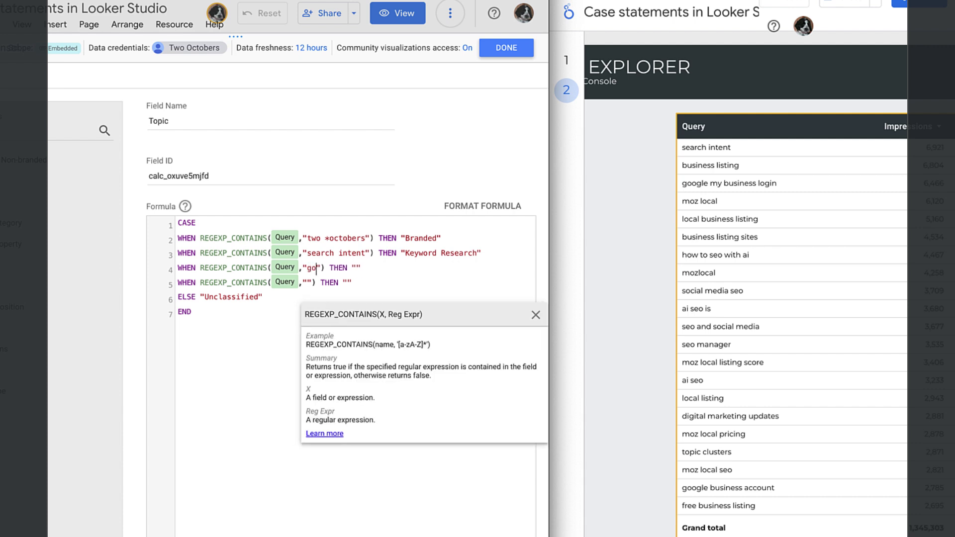
{"action": "type", "text": "|"}
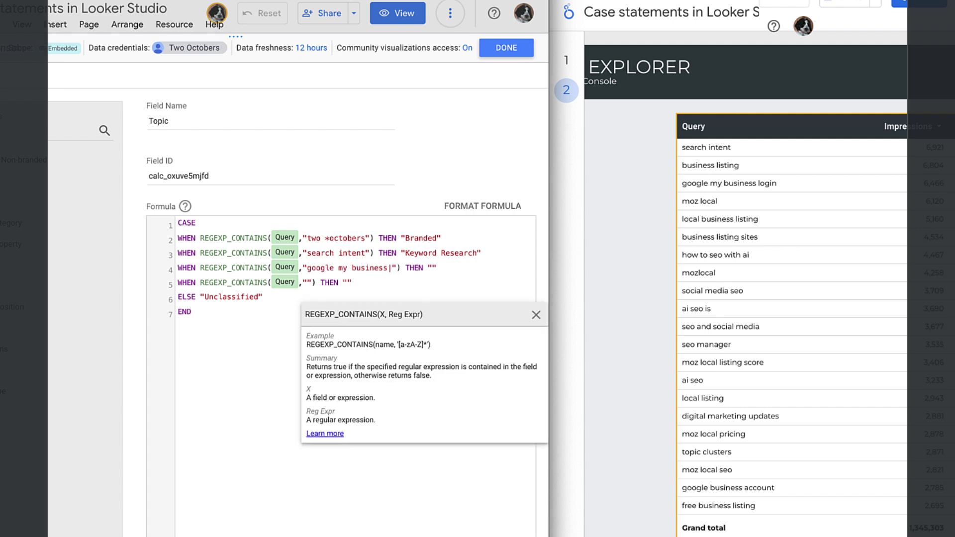
{"action": "type", "text": "gmb|google business profiles"}
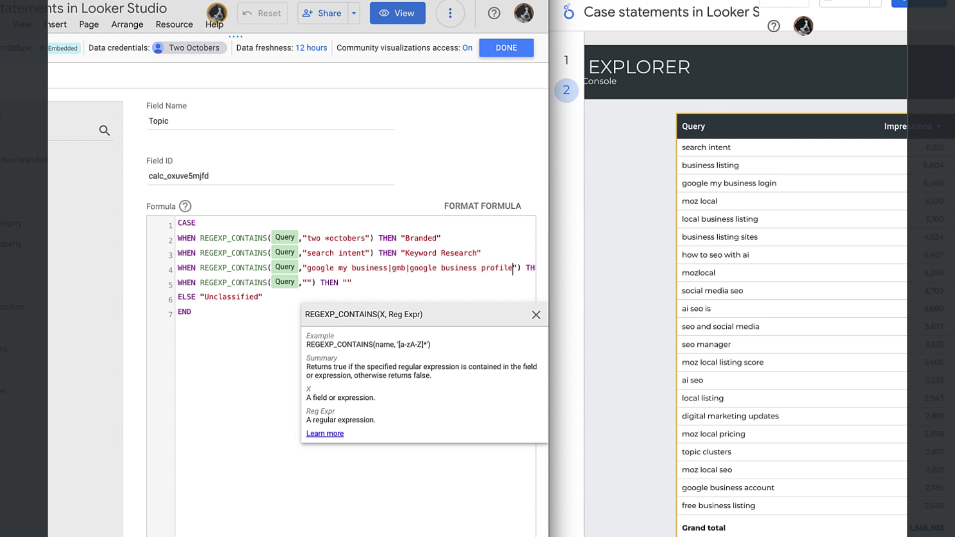
{"action": "type", "text": "|gbp"}
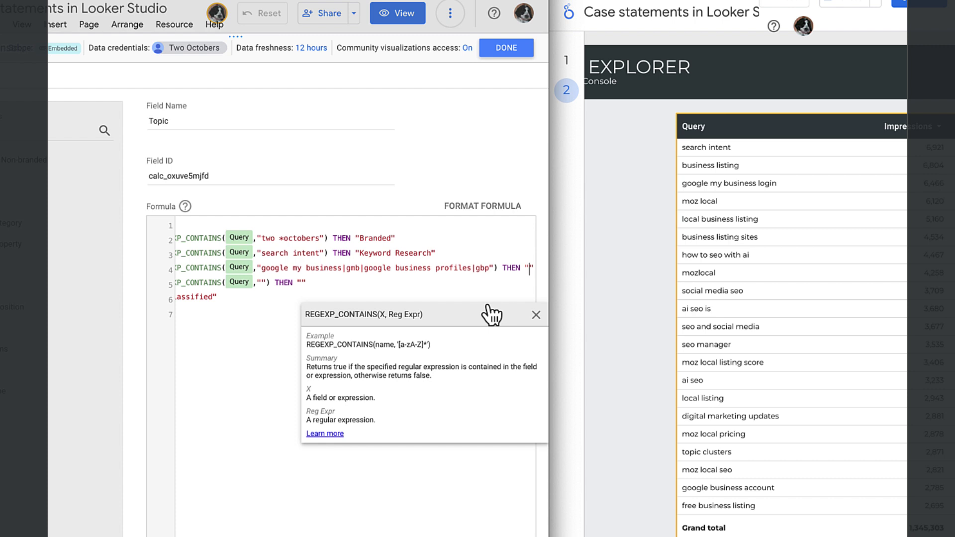
- Set the THEN result of the third condition to "Local SEO"
{"action": "key", "text": "End"}
{"action": "key", "text": "Left"}
{"action": "type", "text": "L"}
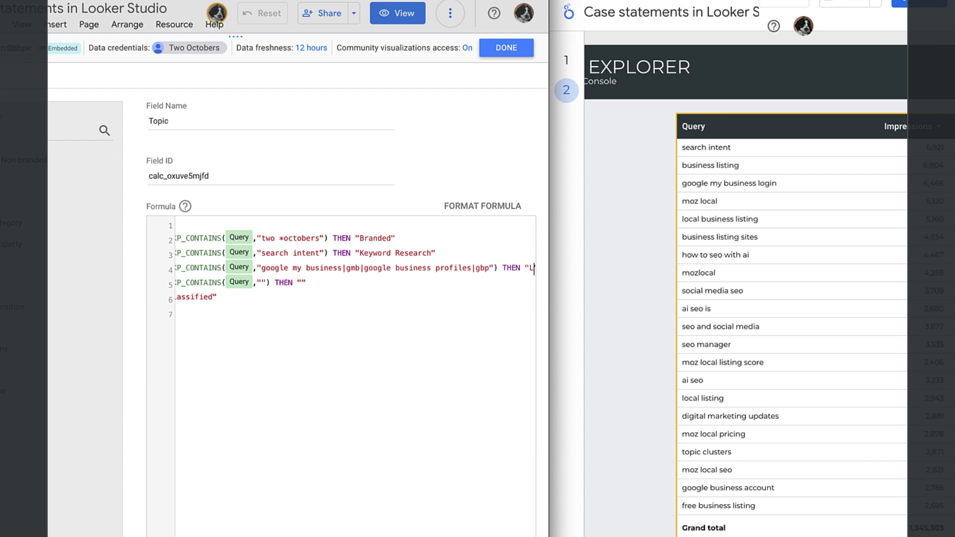
{"action": "type", "text": "ocal SEO"}
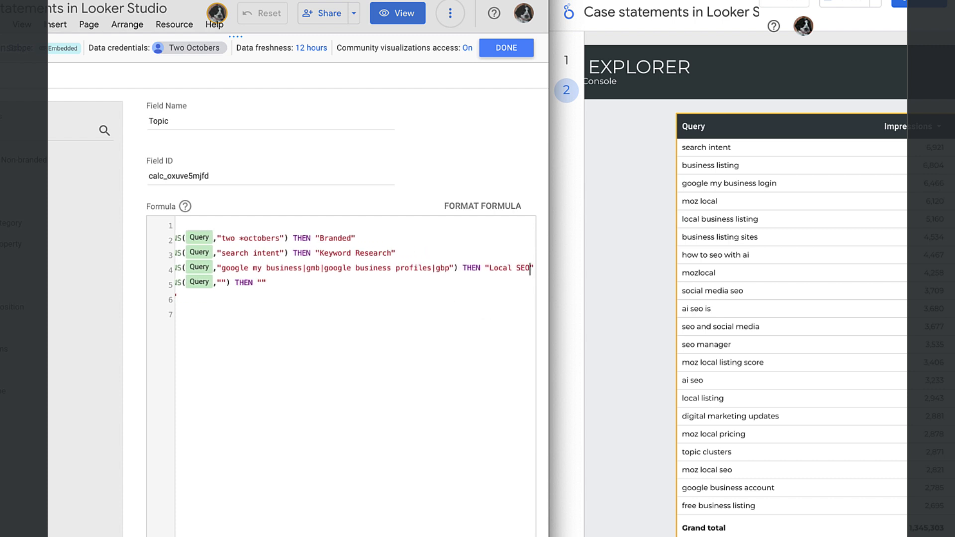
{"action": "scroll", "coordinate": [379, 328], "scroll_direction": "left", "scroll_amount": 5}
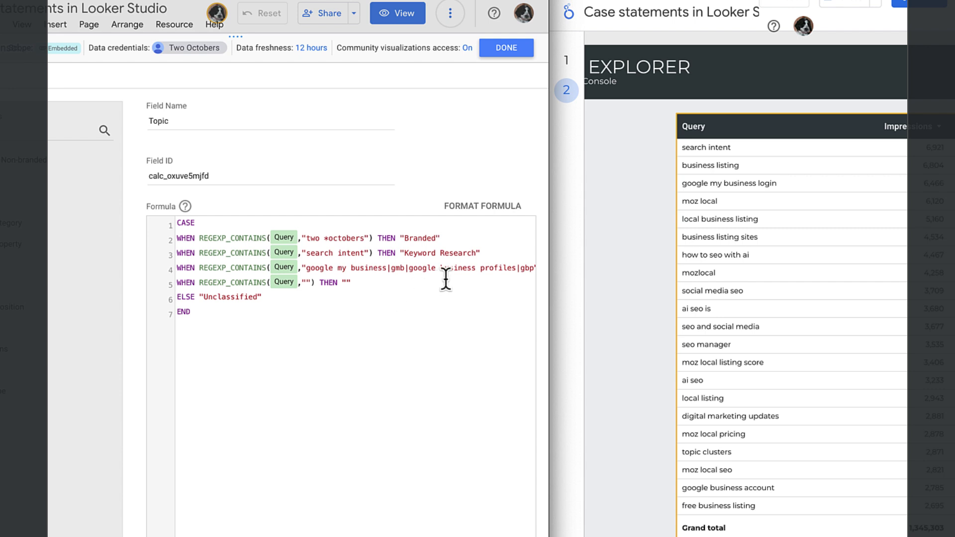
- Append the alternative "|local business listing" to the Local SEO condition's regular expression
{"action": "left_click", "coordinate": [307, 282]}
{"action": "scroll", "coordinate": [443, 273], "scroll_direction": "right", "scroll_amount": 3}
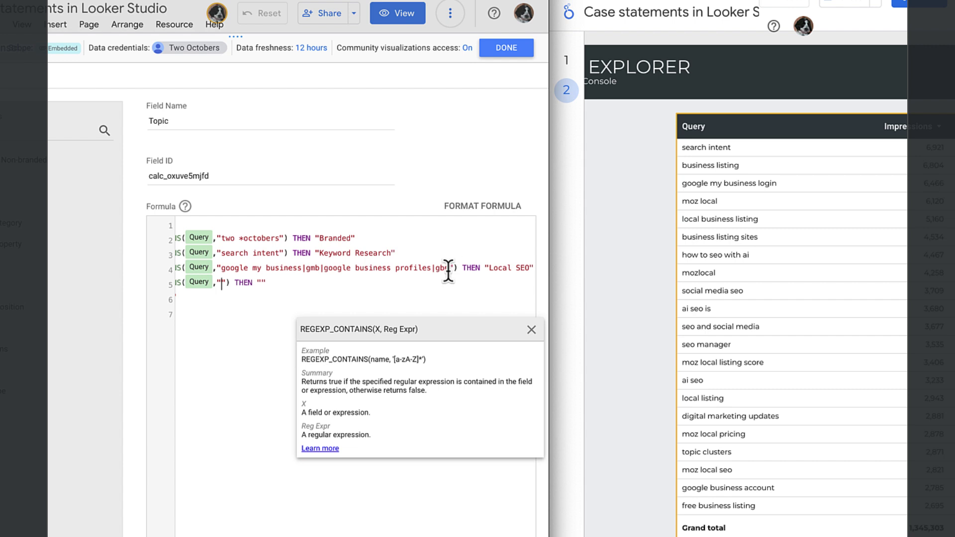
{"action": "key", "text": "Left"}
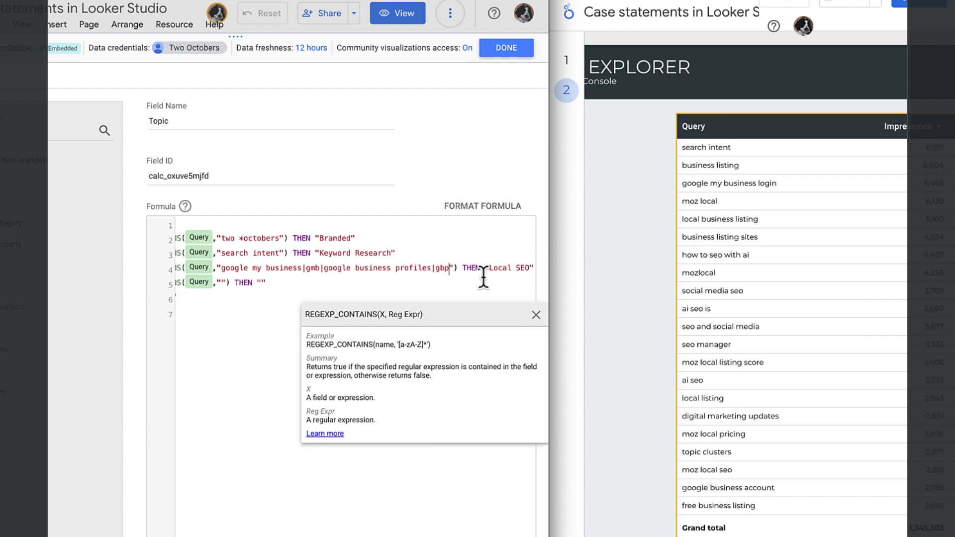
{"action": "type", "text": "|local business listing"}
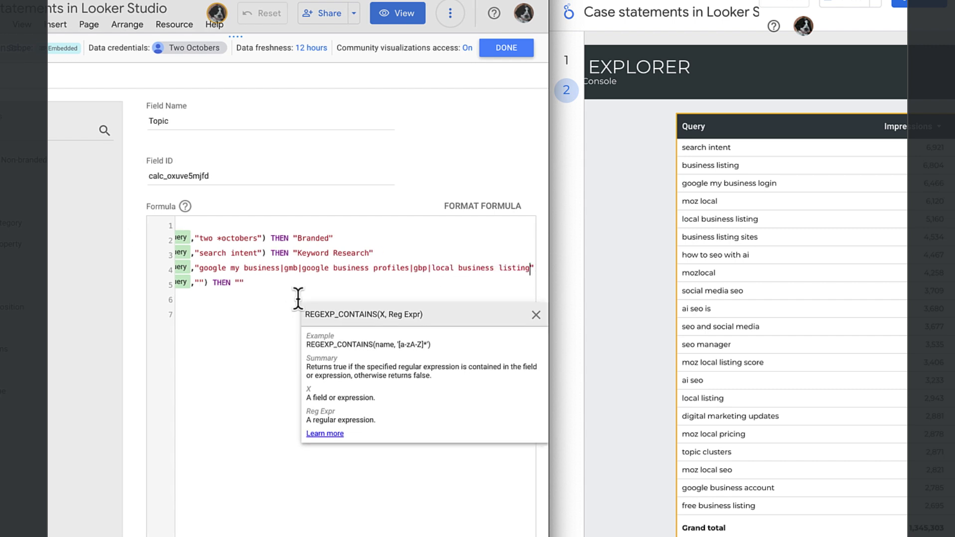
- Remove the word "local" from the last alternative of the Local SEO condition, leaving "business listing"
{"action": "left_click", "coordinate": [298, 299]}
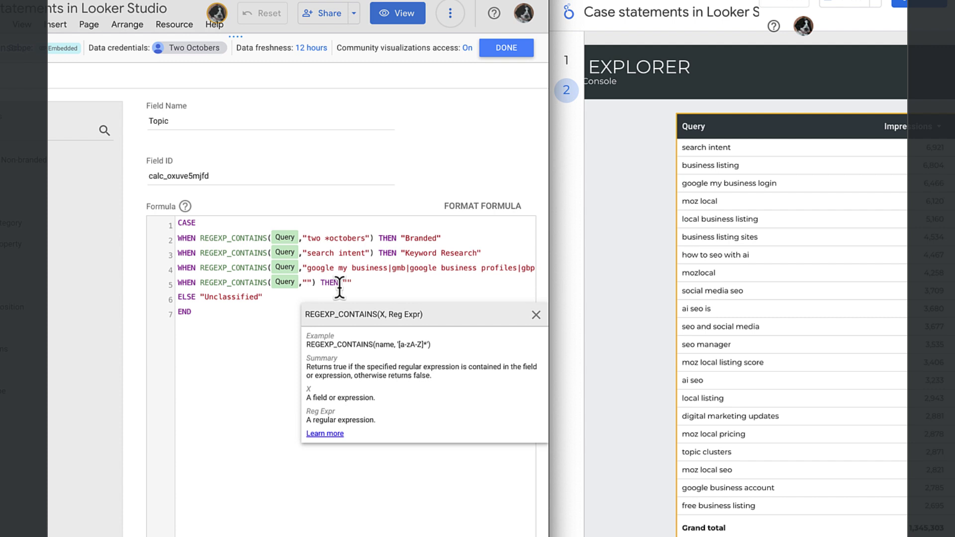
{"action": "scroll", "coordinate": [353, 278], "scroll_direction": "right", "scroll_amount": 5}
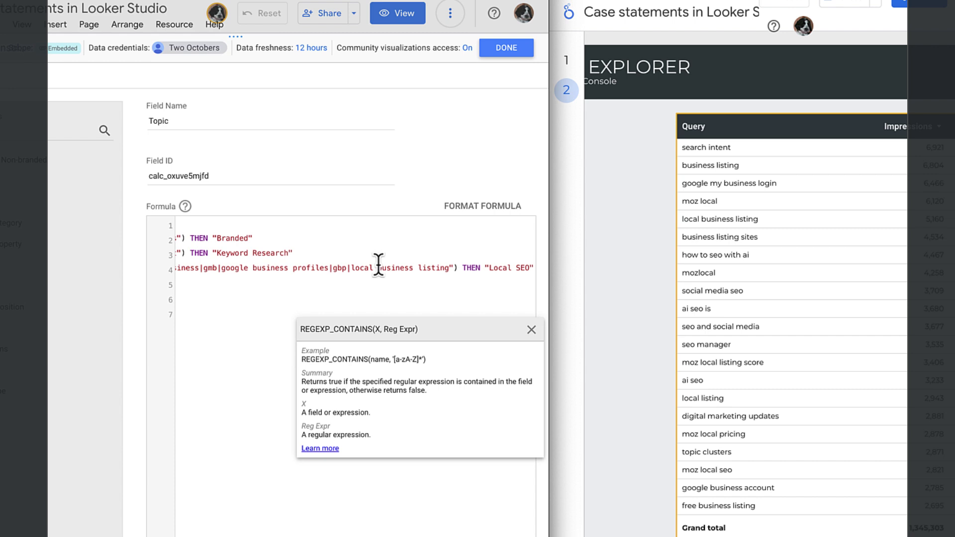
{"action": "left_click_drag", "start_coordinate": [378, 267], "coordinate": [355, 267]}
{"action": "key", "text": "BackSpace"}
- Fill the fourth condition's regular expression with "seo.* ai|ai .*seo" to match both terms in either order
{"action": "scroll", "coordinate": [255, 314], "scroll_direction": "left", "scroll_amount": 5}
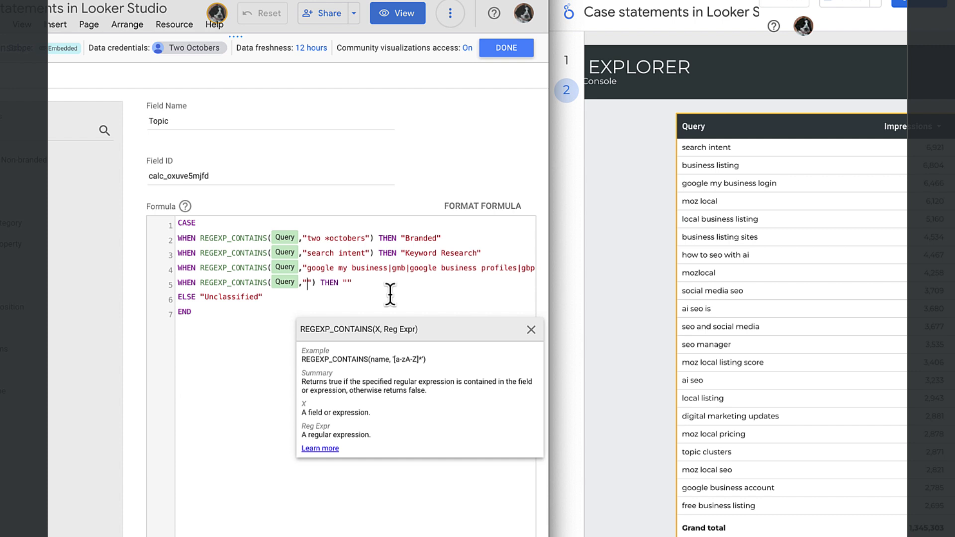
{"action": "type", "text": "seo"}
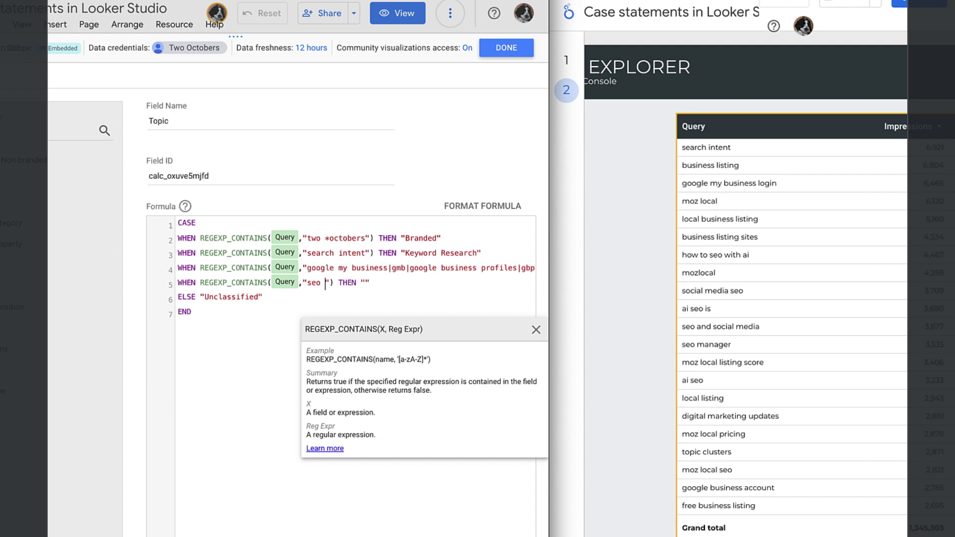
{"action": "type", "text": ".*ai"}
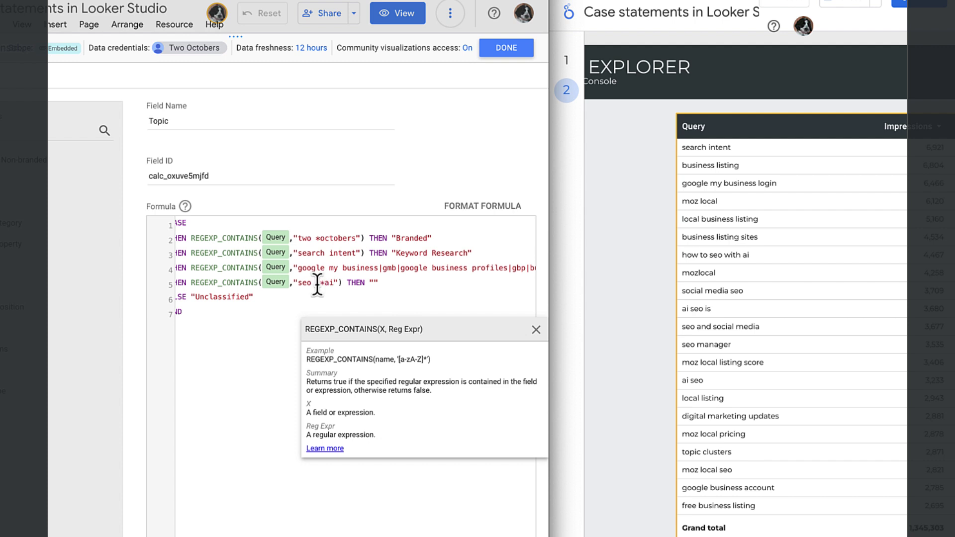
{"action": "key", "text": "Left"}
{"action": "key", "text": "BackSpace"}
{"action": "key", "text": "Right"}
{"action": "key", "text": "Right"}
{"action": "type", "text": "|"}
{"action": "type", "text": "ai .*seo"}
- Set the THEN result of the fourth condition to "AI & SEO"
{"action": "left_click", "coordinate": [414, 282]}
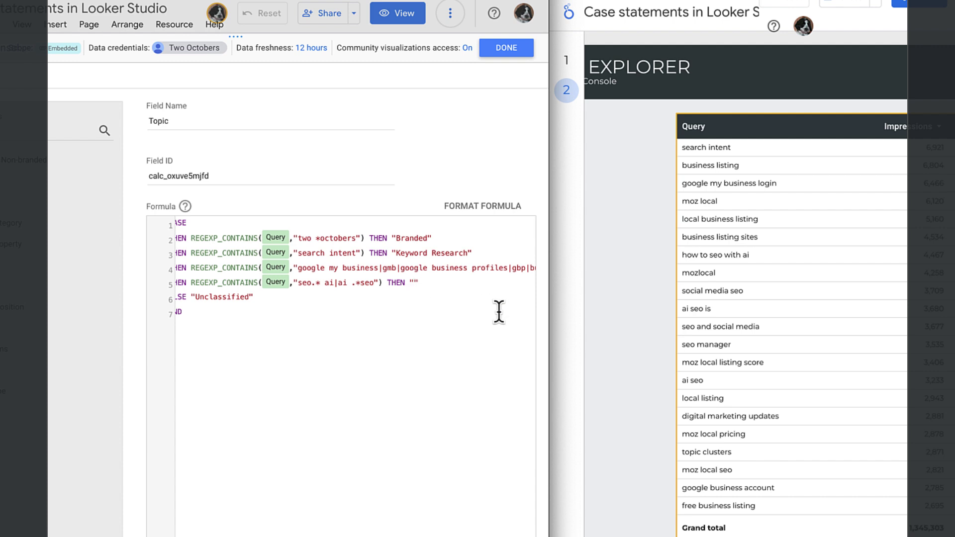
{"action": "type", "text": "AI & SEO"}
{"action": "scroll", "coordinate": [492, 285], "scroll_direction": "left", "scroll_amount": 2}
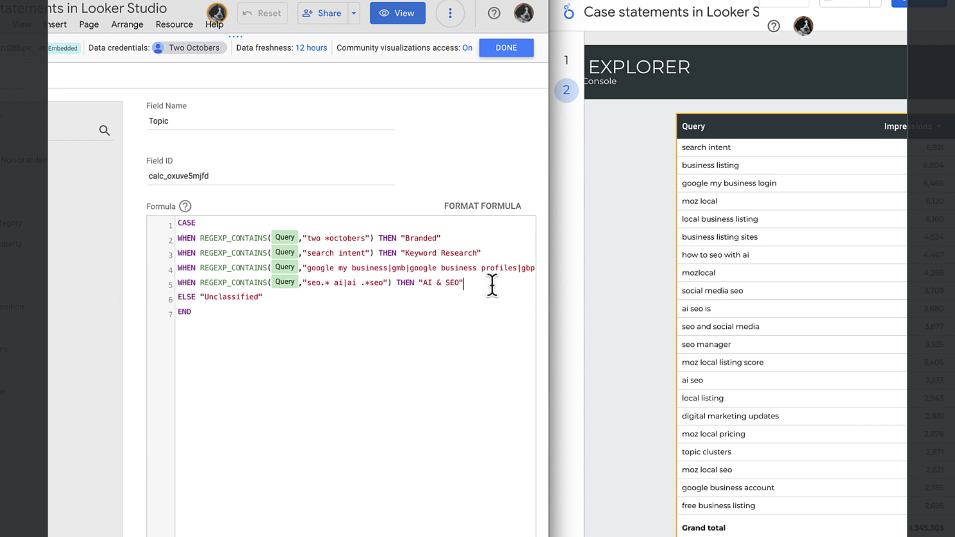
- Append the alternative "|moz *local" to the Local SEO condition's regular expression
{"action": "scroll", "coordinate": [492, 284], "scroll_direction": "right", "scroll_amount": 3}
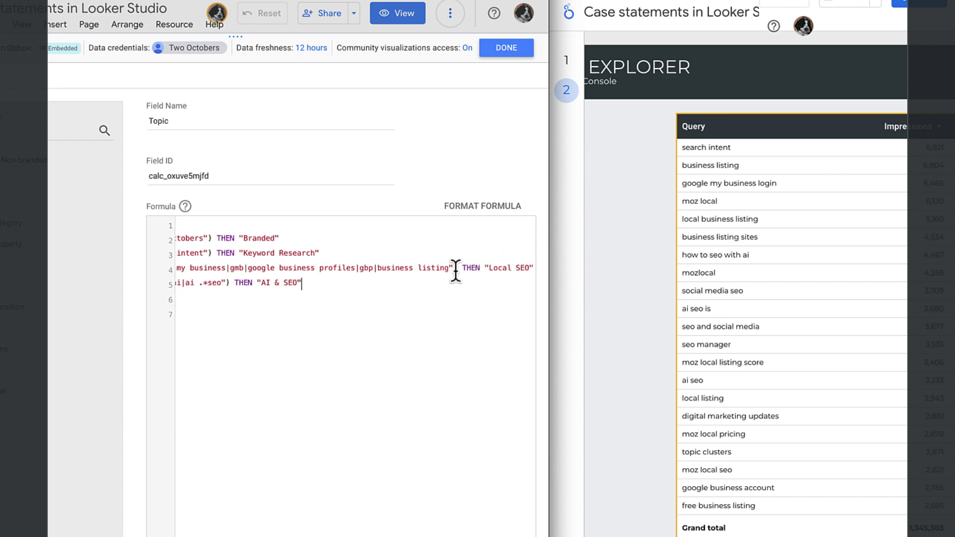
{"action": "left_click", "coordinate": [485, 276]}
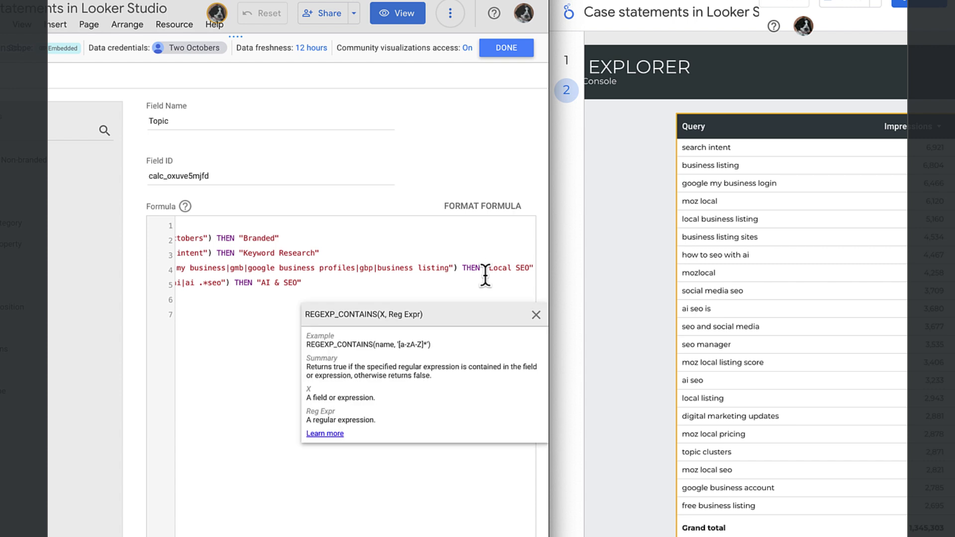
{"action": "type", "text": "|moz *local"}
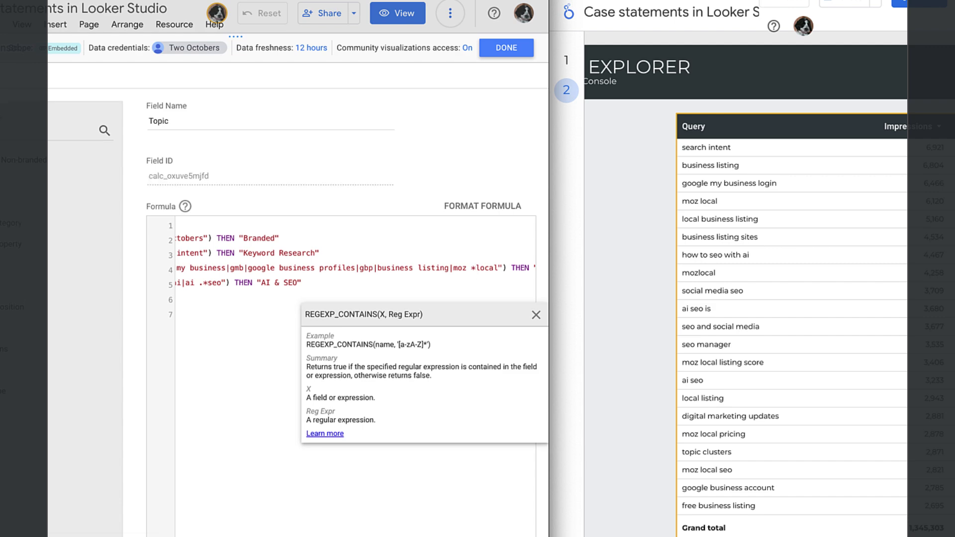
- Finish editing the data source and return to the report in a widened browser window
{"action": "left_click", "coordinate": [506, 48]}
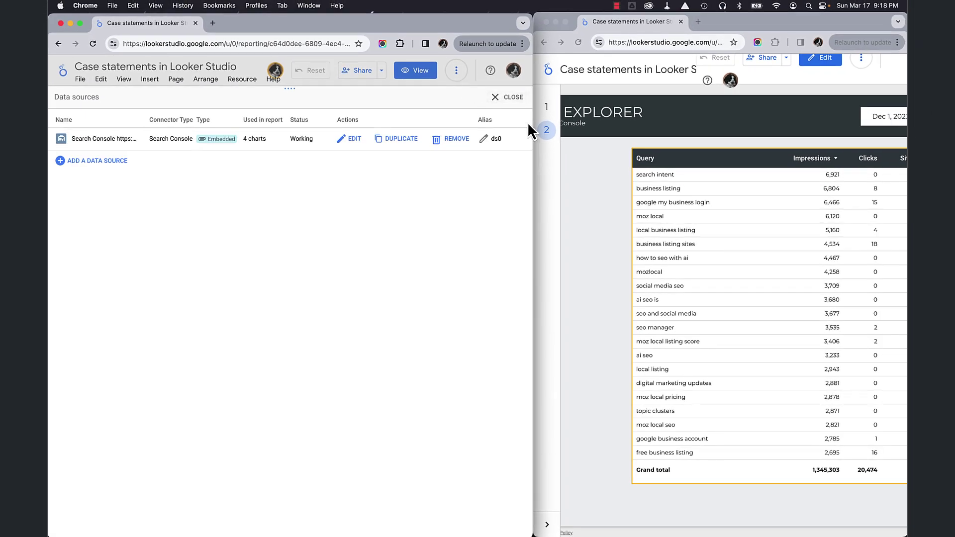
{"action": "left_click_drag", "start_coordinate": [531, 119], "coordinate": [895, 116]}
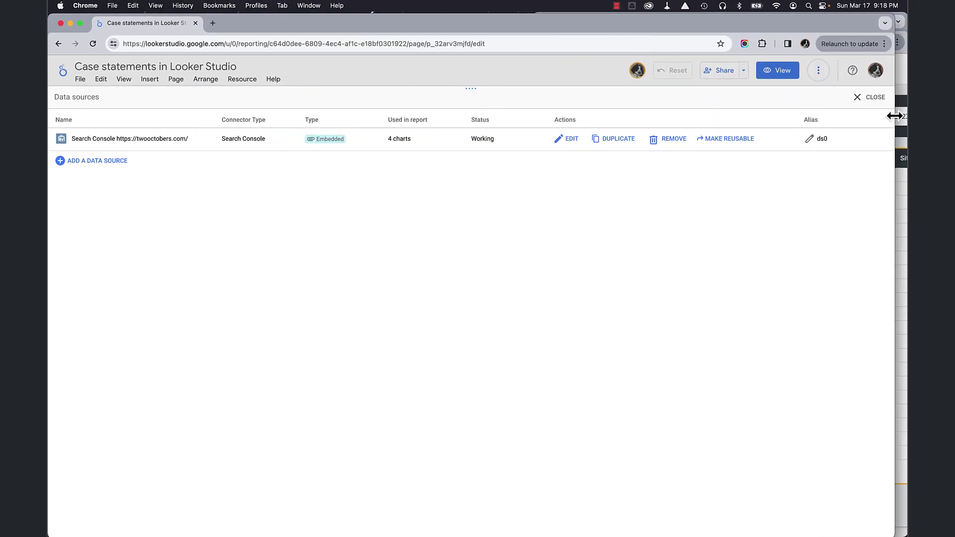
{"action": "left_click", "coordinate": [870, 98]}
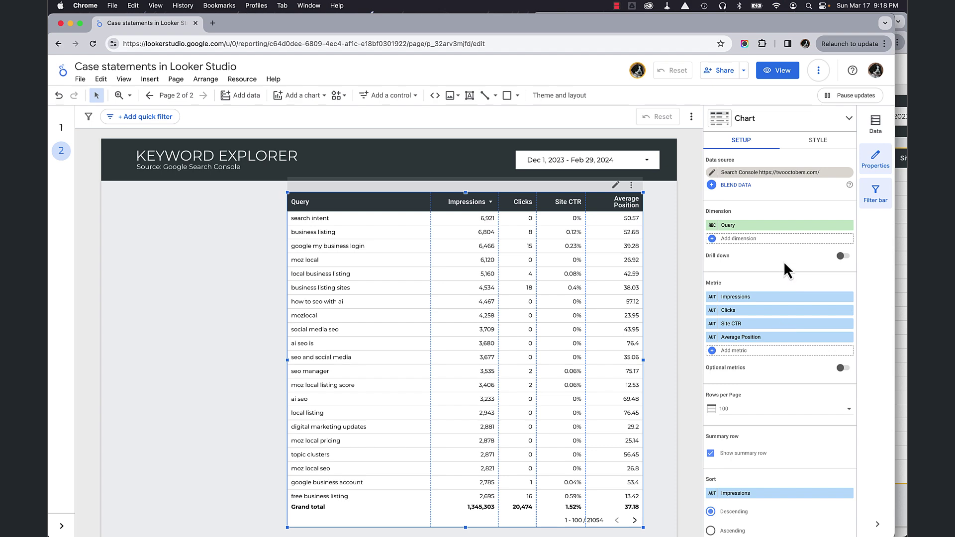
- Add Topic as a second dimension to the keyword table, after Query
{"action": "left_click", "coordinate": [772, 239]}
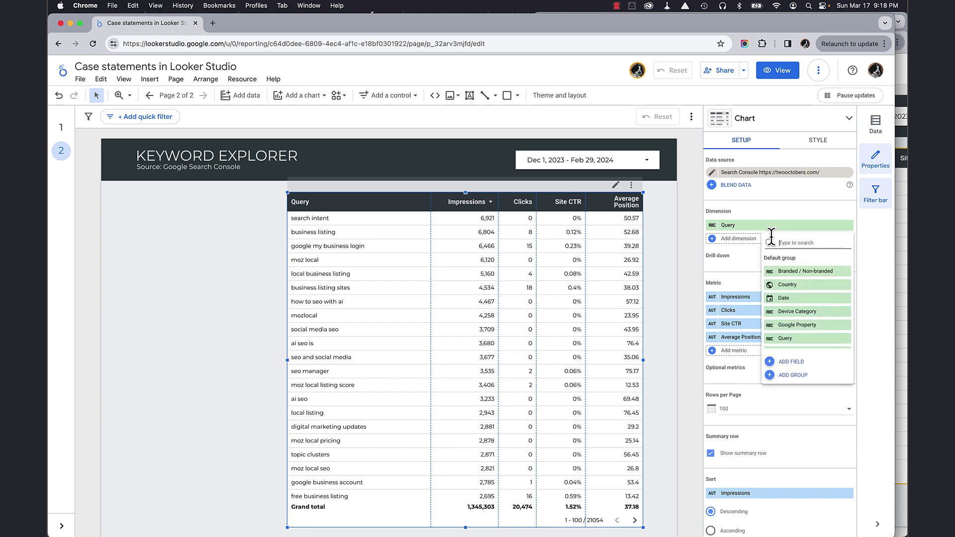
{"action": "scroll", "coordinate": [819, 341], "scroll_direction": "down", "scroll_amount": 1}
{"action": "left_click", "coordinate": [817, 342]}
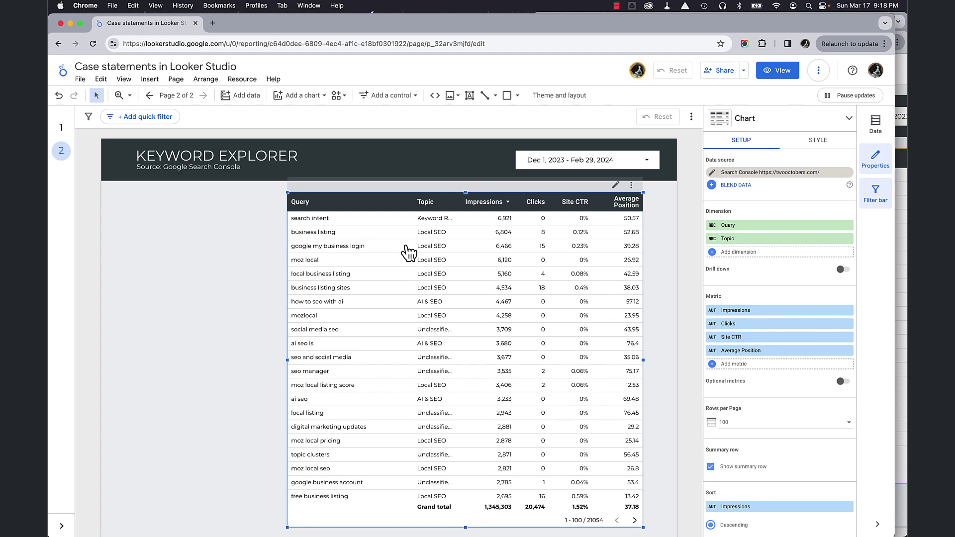
- Insert a drop-down list control for Topic in the report header, between the title and the date range
{"action": "left_click", "coordinate": [149, 79]}
{"action": "left_click", "coordinate": [176, 394]}
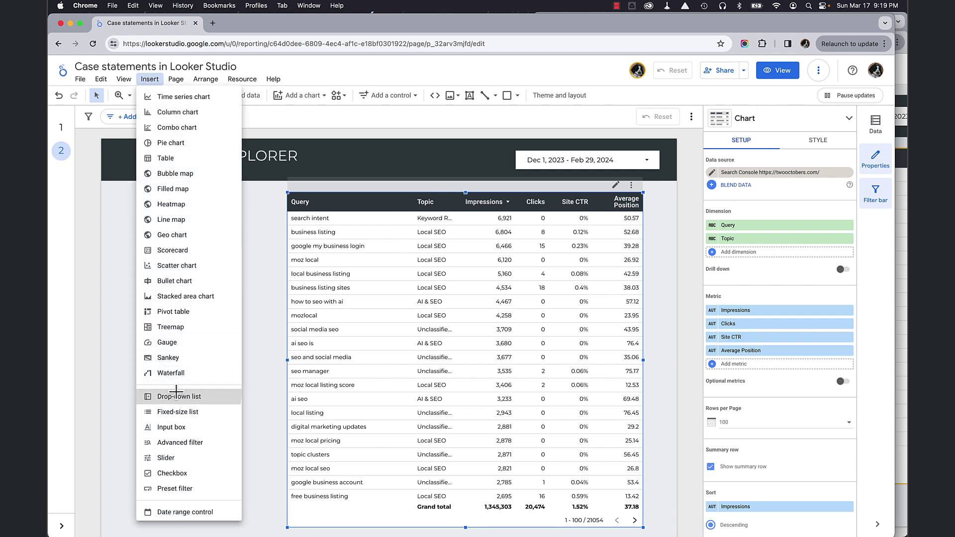
{"action": "left_click_drag", "start_coordinate": [364, 149], "coordinate": [470, 160]}
{"action": "left_click", "coordinate": [776, 225]}
{"action": "left_click", "coordinate": [847, 309]}
- Narrow the keyword table's Query column so that the Topic column shows its full names
{"action": "left_click", "coordinate": [394, 214]}
{"action": "left_click_drag", "start_coordinate": [413, 213], "coordinate": [394, 213]}
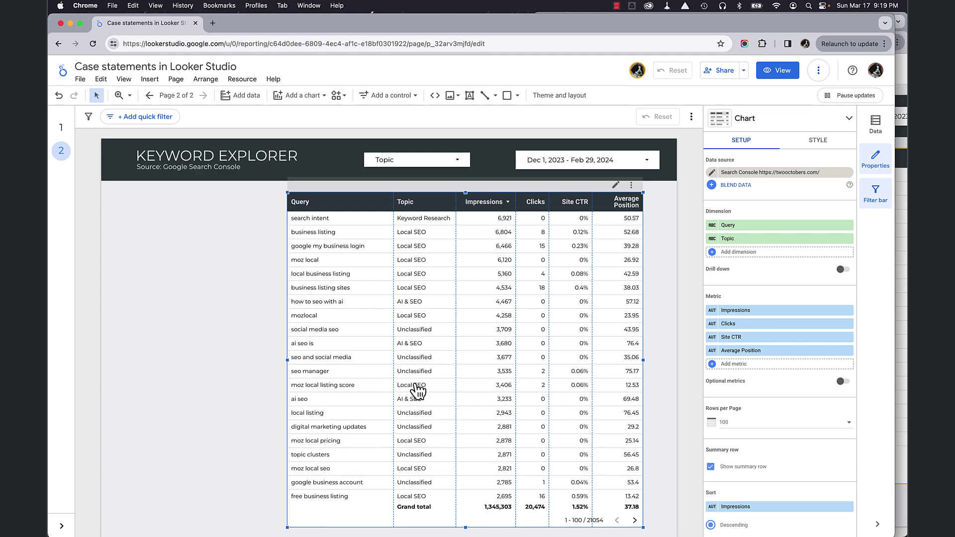
{"action": "scroll", "coordinate": [431, 391], "scroll_direction": "down", "scroll_amount": 5}
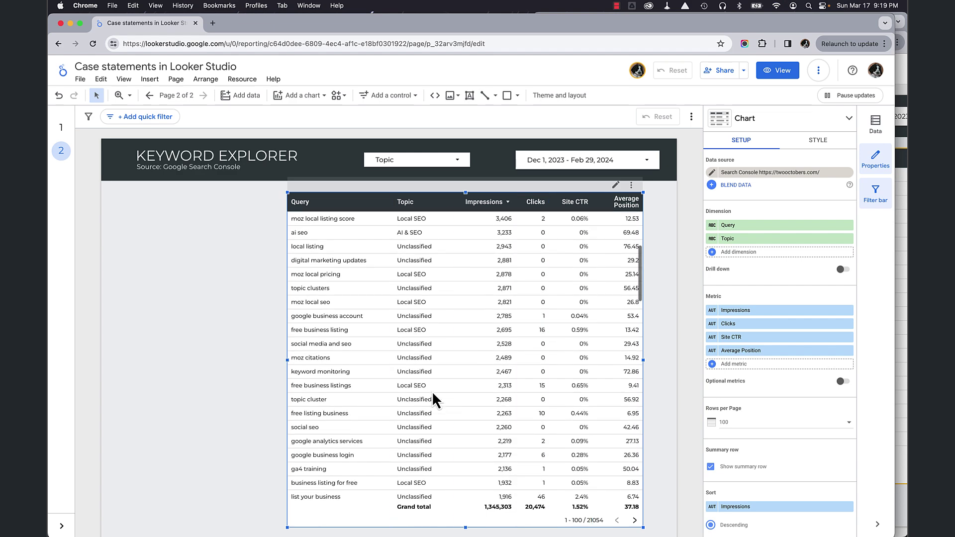
{"action": "scroll", "coordinate": [433, 393], "scroll_direction": "up", "scroll_amount": 5}
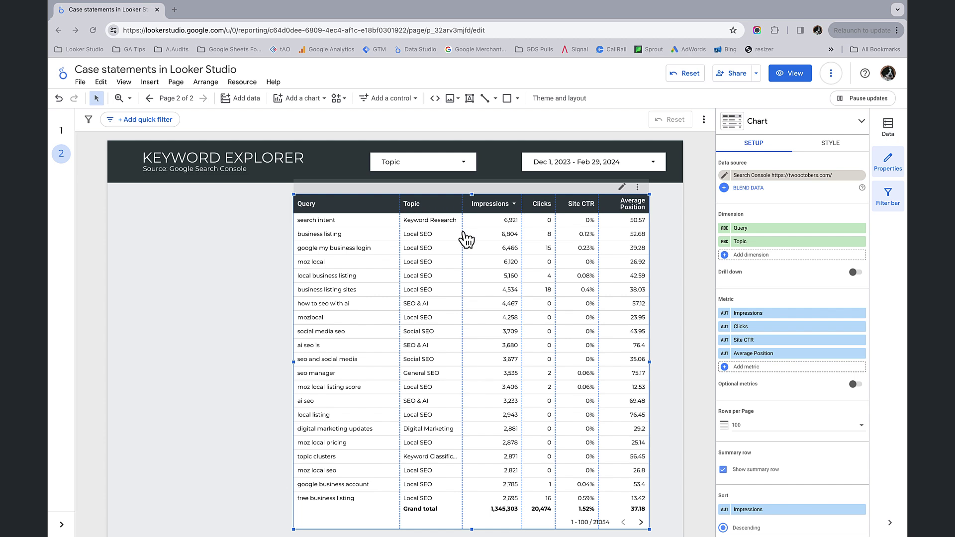
- Open the Topic drop-down filter and review the listed topics with their impressions
{"action": "left_click", "coordinate": [465, 164]}
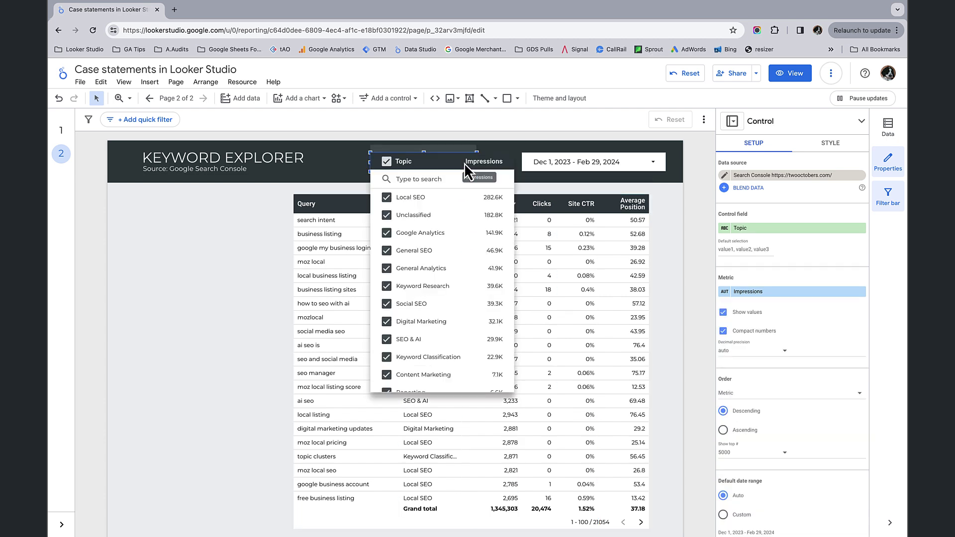
{"action": "scroll", "coordinate": [448, 244], "scroll_direction": "down", "scroll_amount": 3}
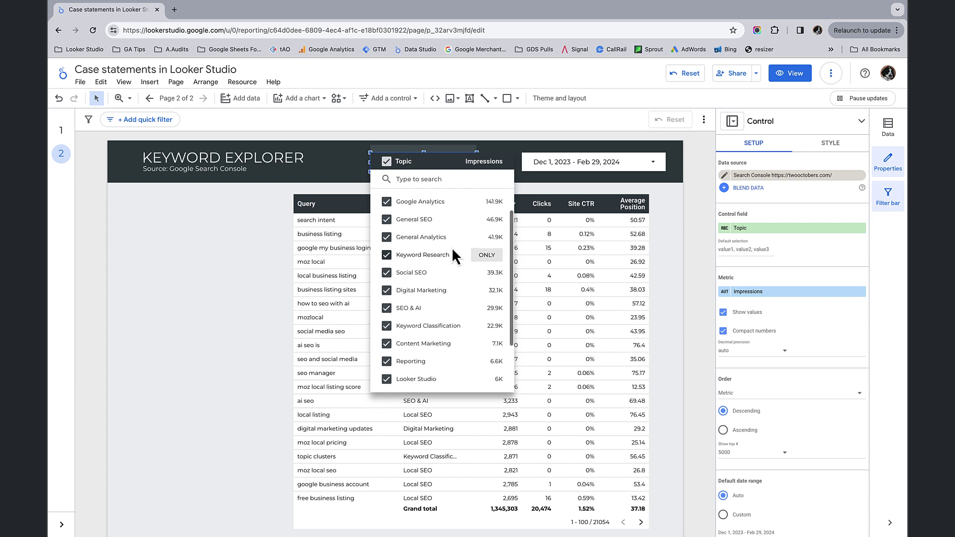
{"action": "scroll", "coordinate": [453, 251], "scroll_direction": "up", "scroll_amount": 3}
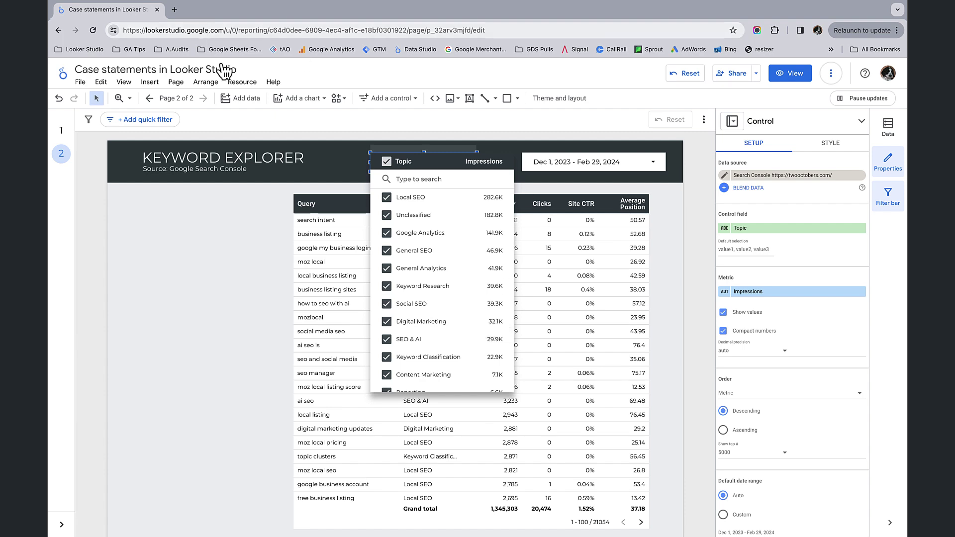
- Open the Topic calculated field in the Search Console data source to examine its full CASE formula
{"action": "left_click", "coordinate": [242, 82]}
{"action": "left_click", "coordinate": [272, 100]}
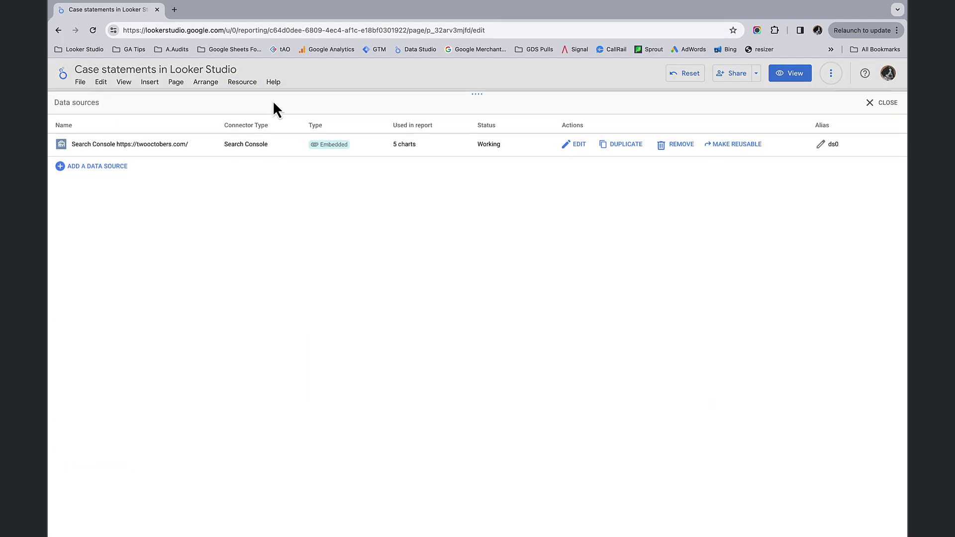
{"action": "left_click", "coordinate": [575, 142]}
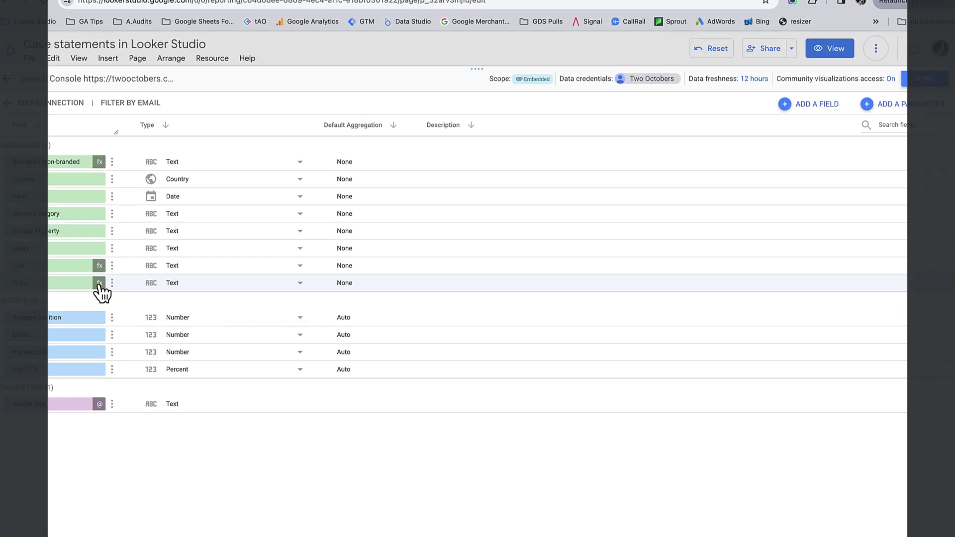
{"action": "left_click", "coordinate": [141, 281]}
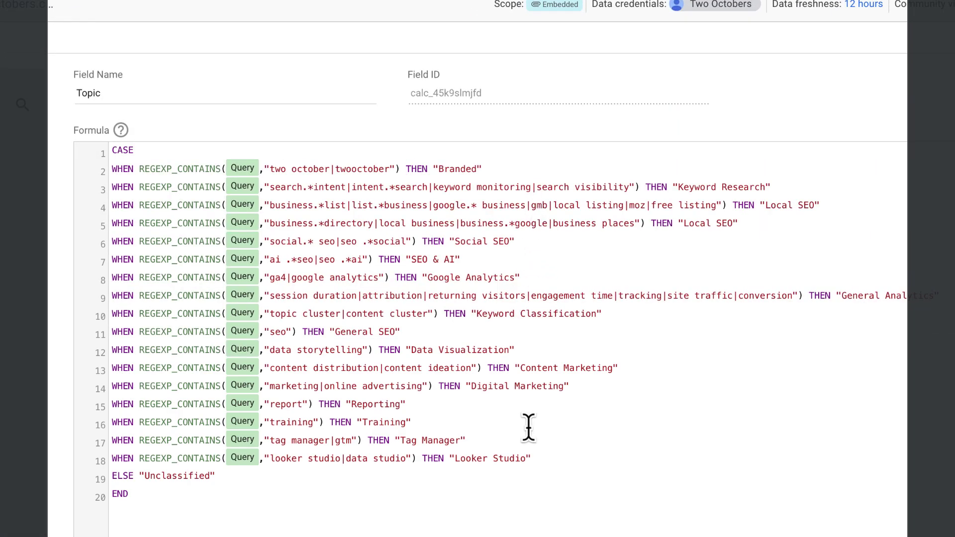